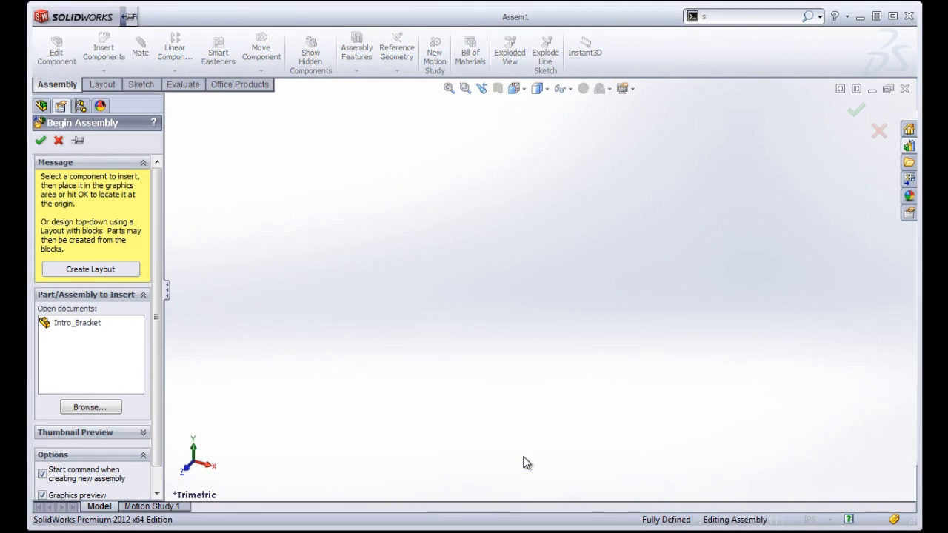
click(138, 16)
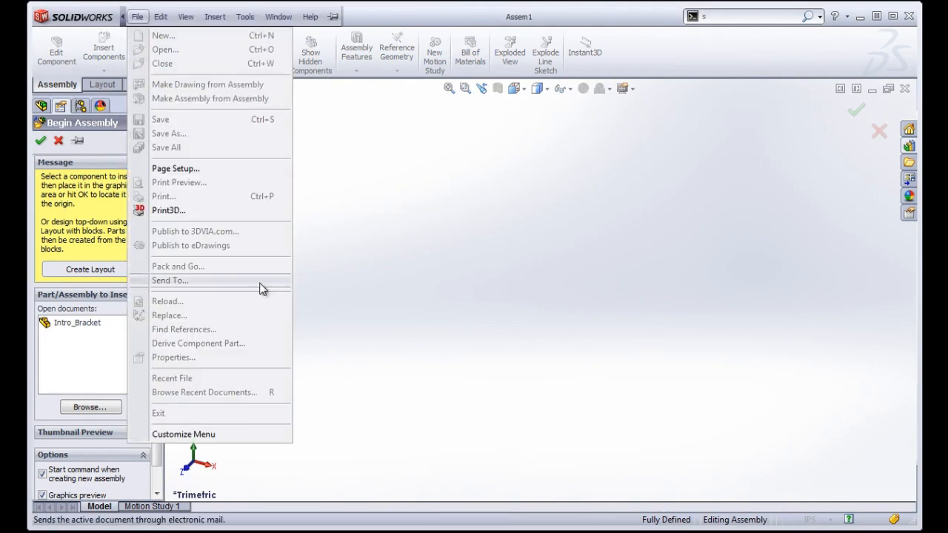
click(493, 197)
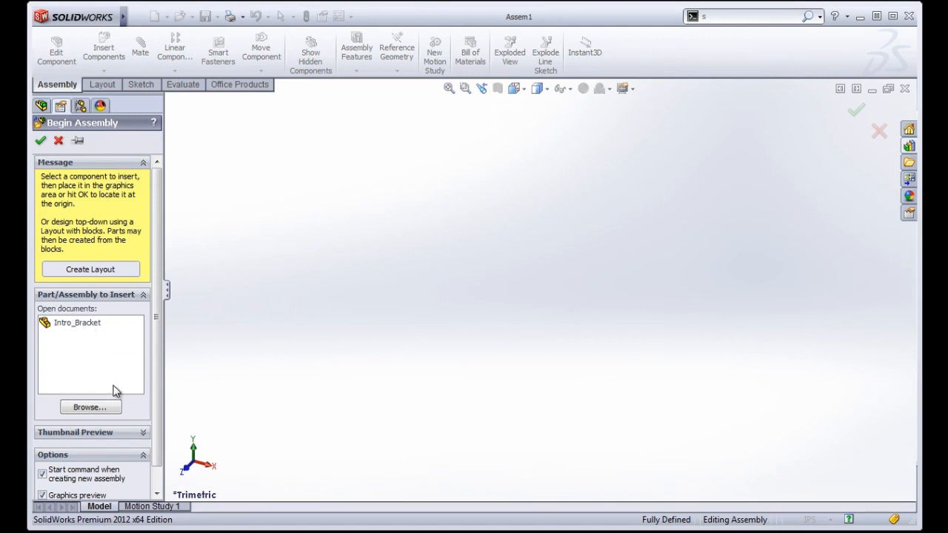
click(92, 405)
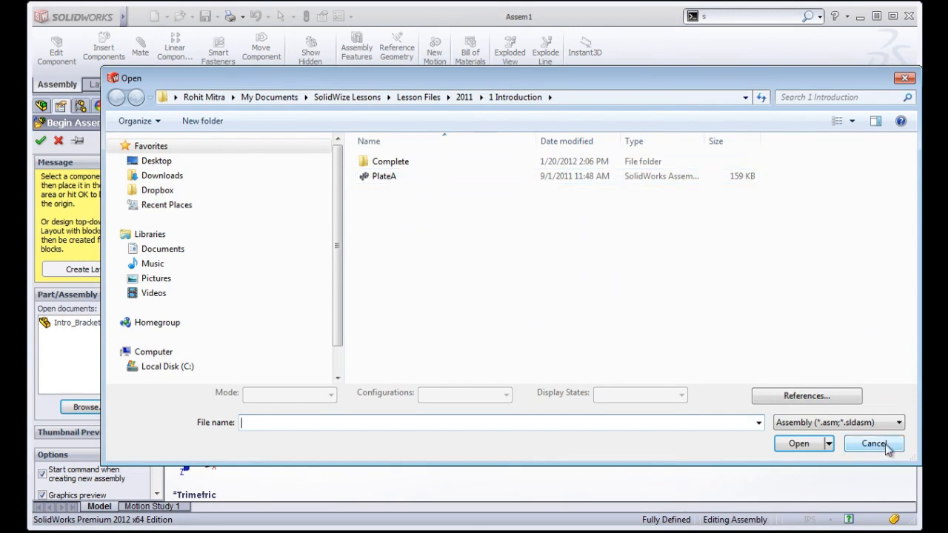
click(844, 423)
click(807, 433)
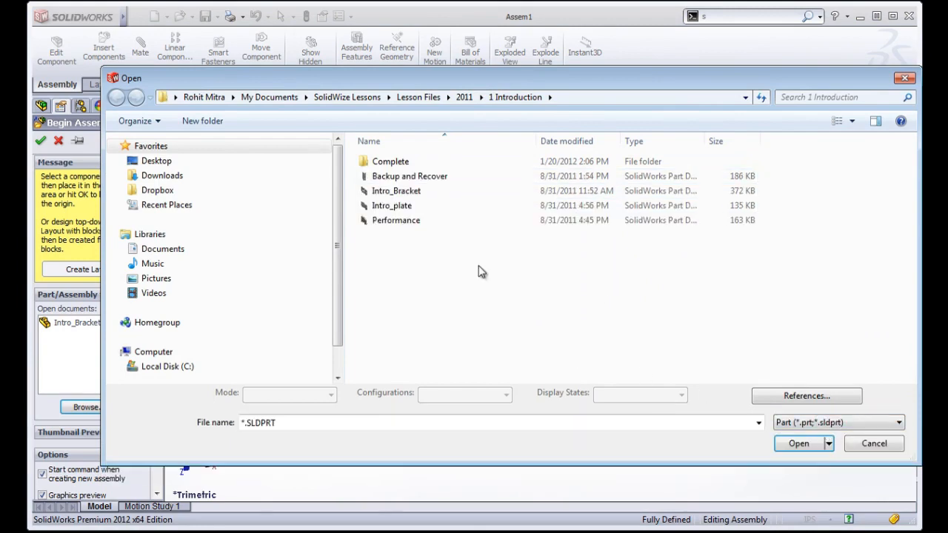
click(400, 178)
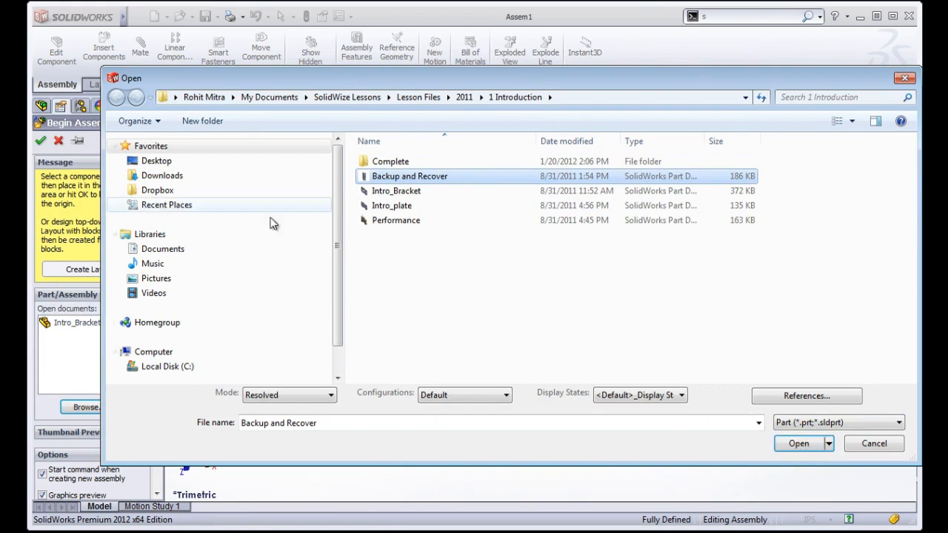
click(874, 444)
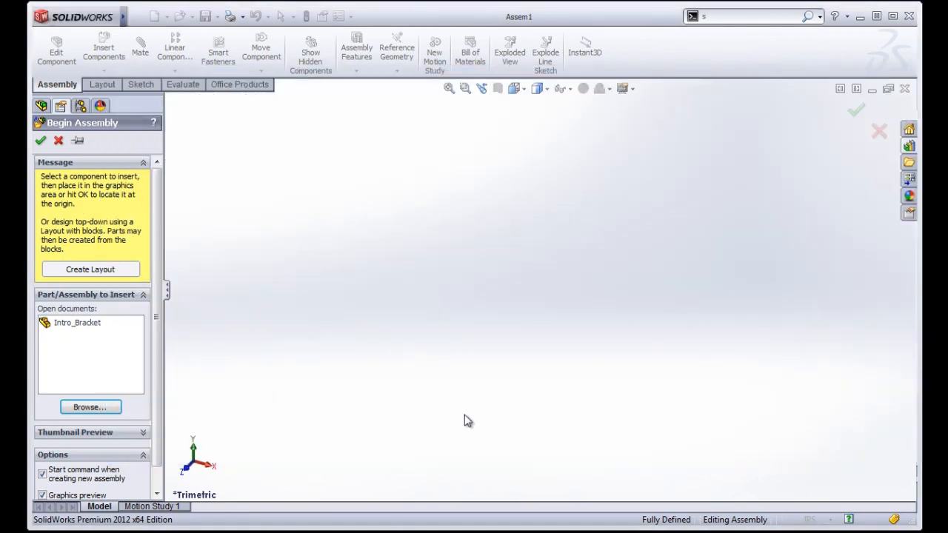
Step: Place the Intro_Bracket part freely in the assembly space and try to move it
click(72, 328)
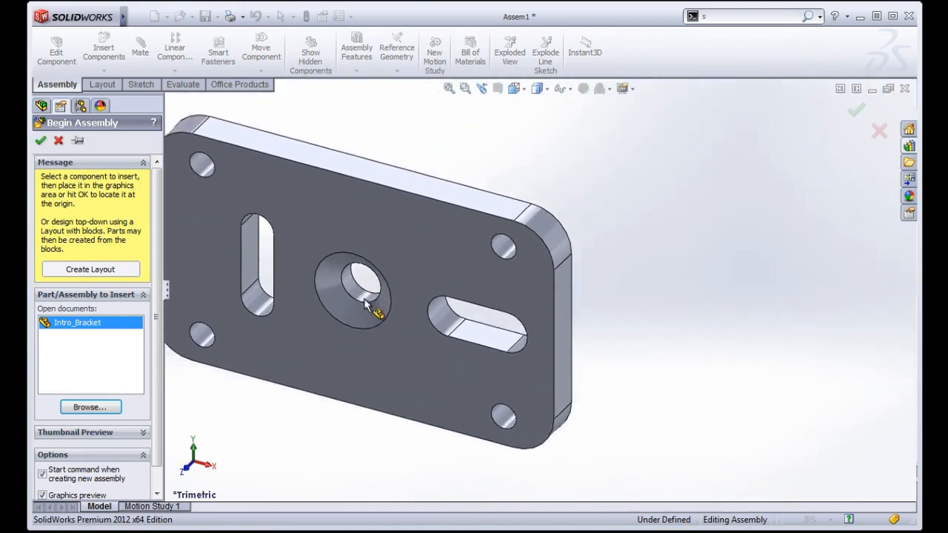
click(472, 290)
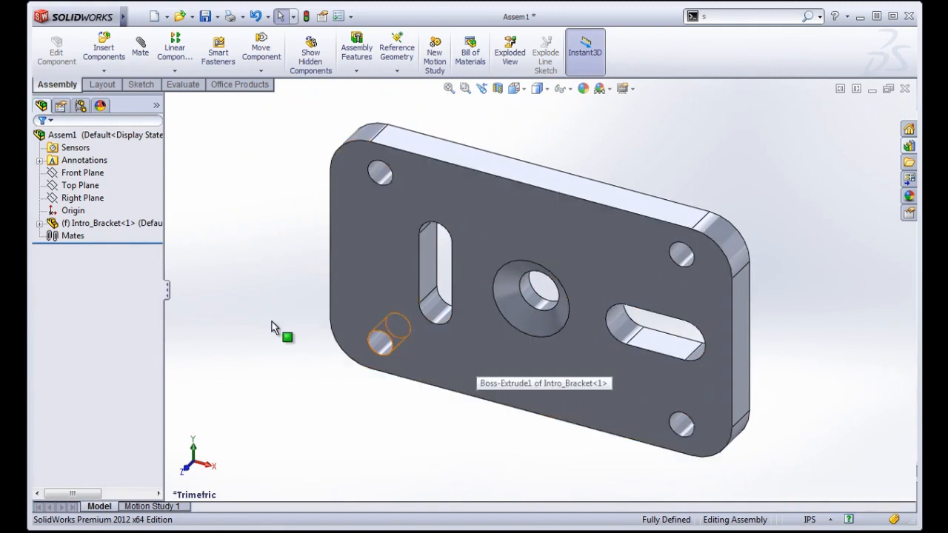
click(349, 238)
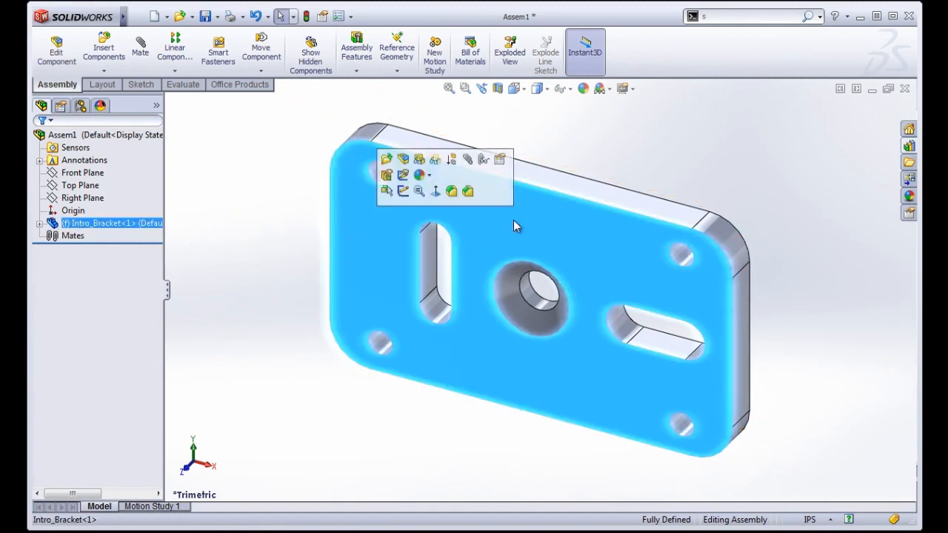
drag(513, 220, 458, 232)
drag(323, 253, 362, 383)
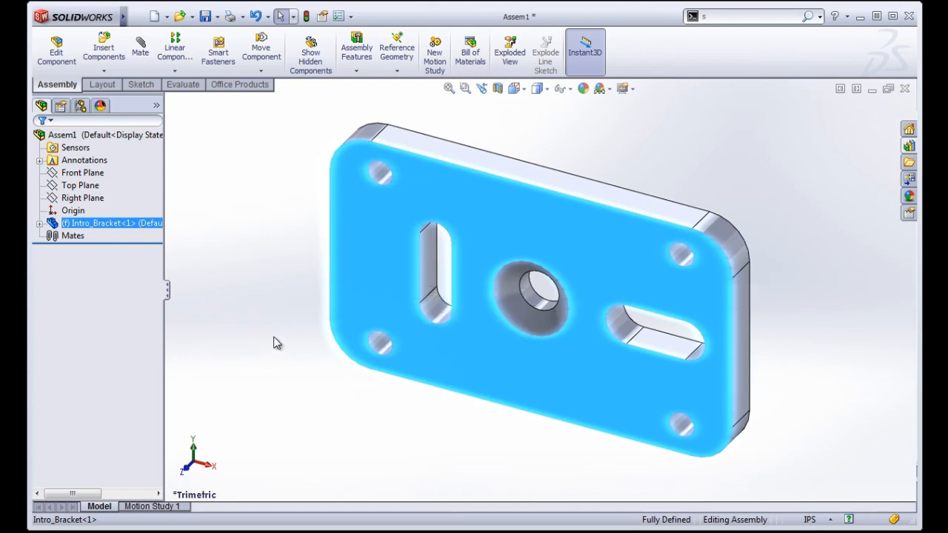
click(177, 245)
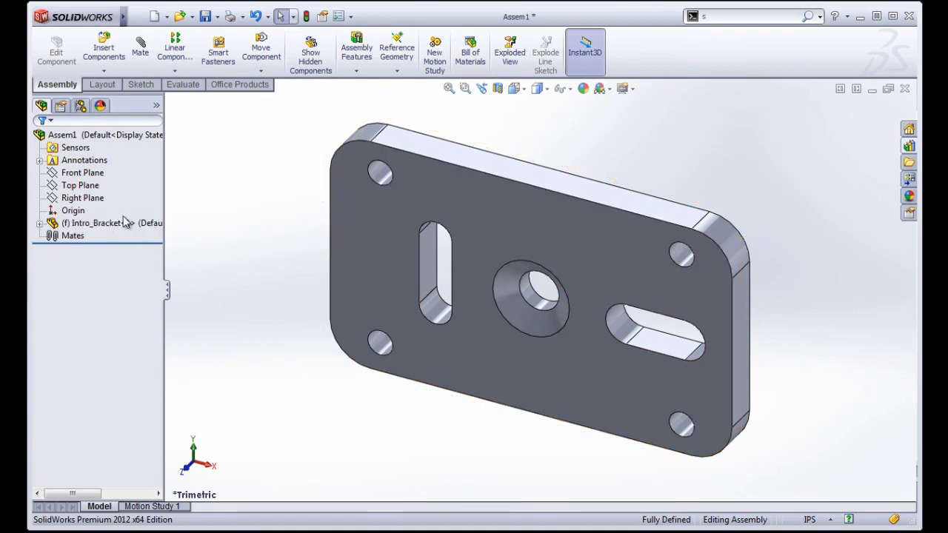
Step: Check where the assembly origin lies relative to the placed bracket
click(72, 211)
middle_drag(377, 322, 548, 325)
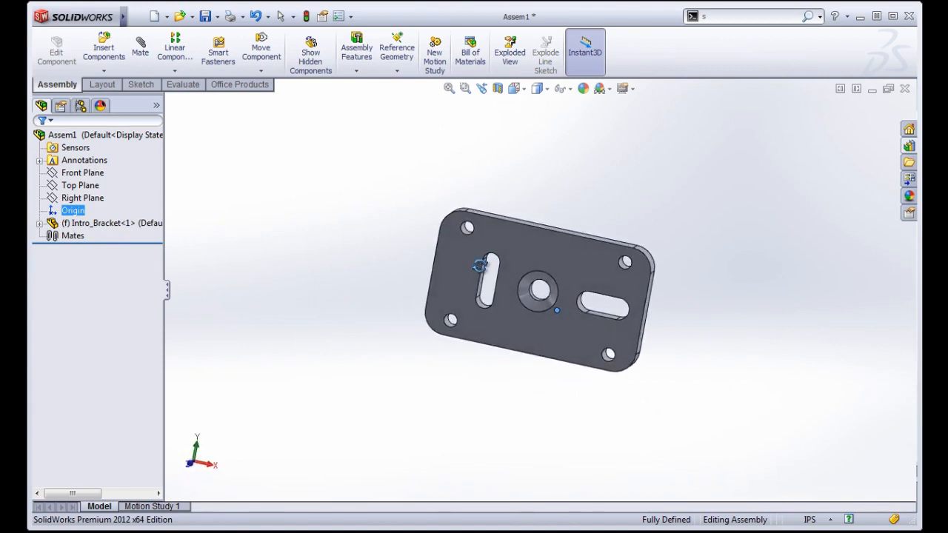
scroll(580, 337, down, 3)
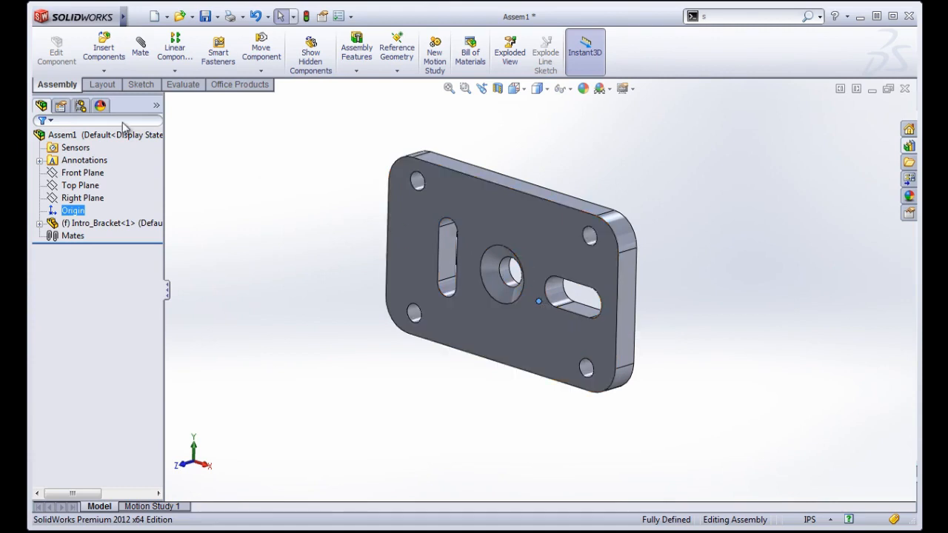
Step: Delete the freely placed Intro_Bracket component from the assembly
right_click(110, 223)
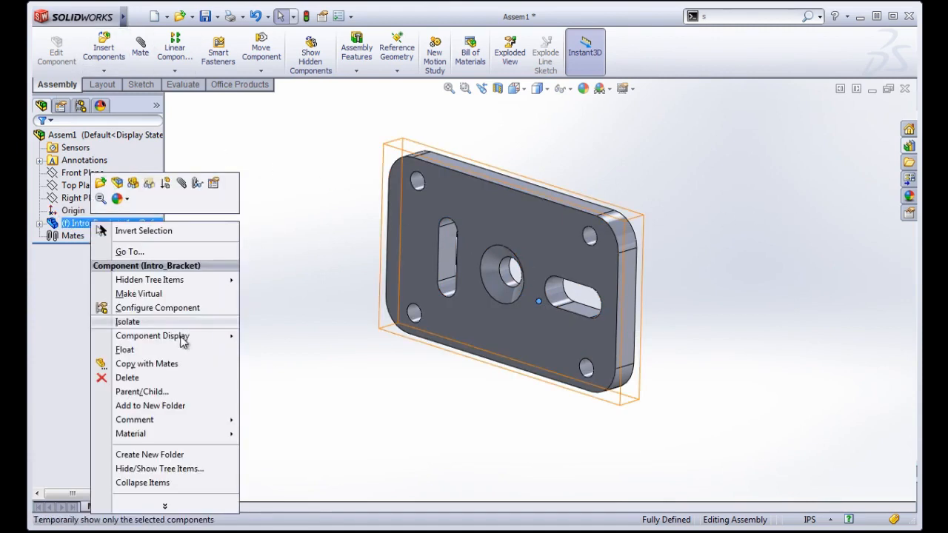
click(229, 378)
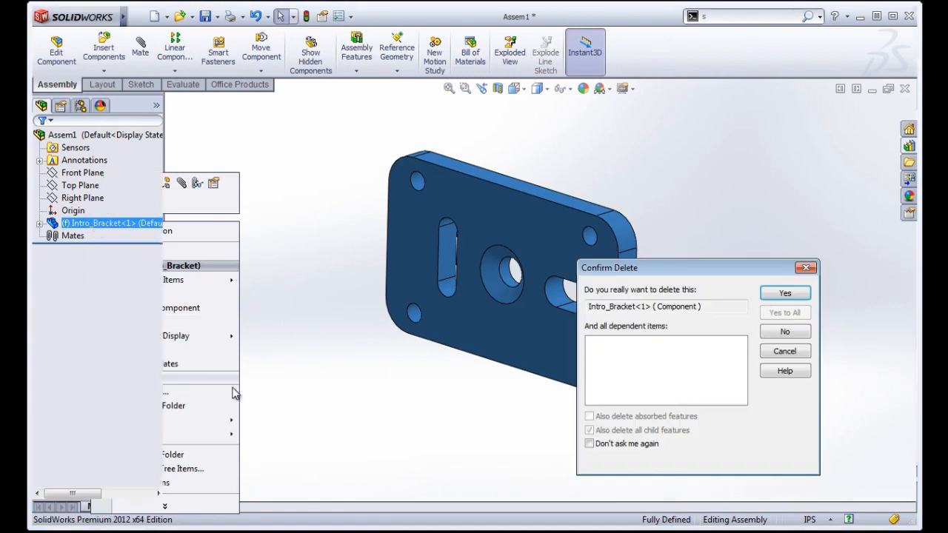
click(786, 294)
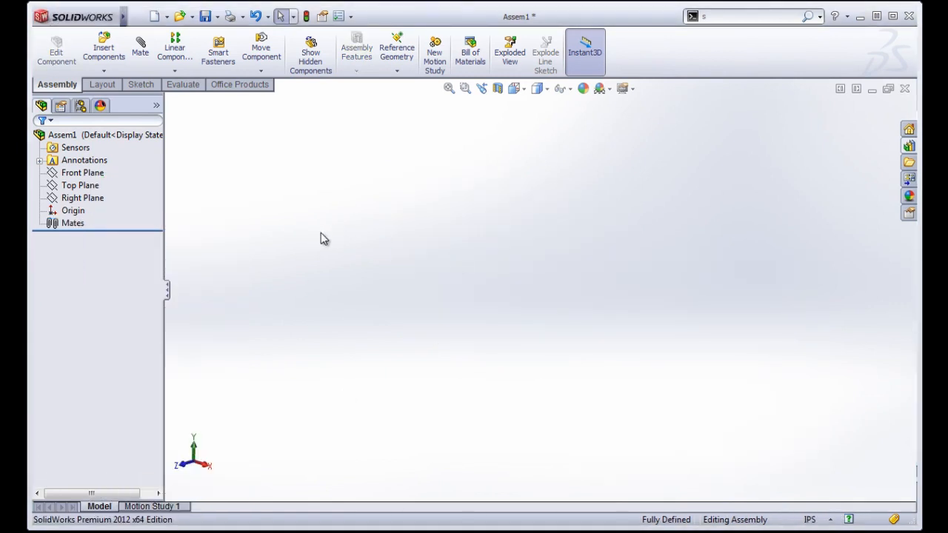
Step: Insert the Intro_Bracket part again, placing it directly on the assembly origin
click(104, 71)
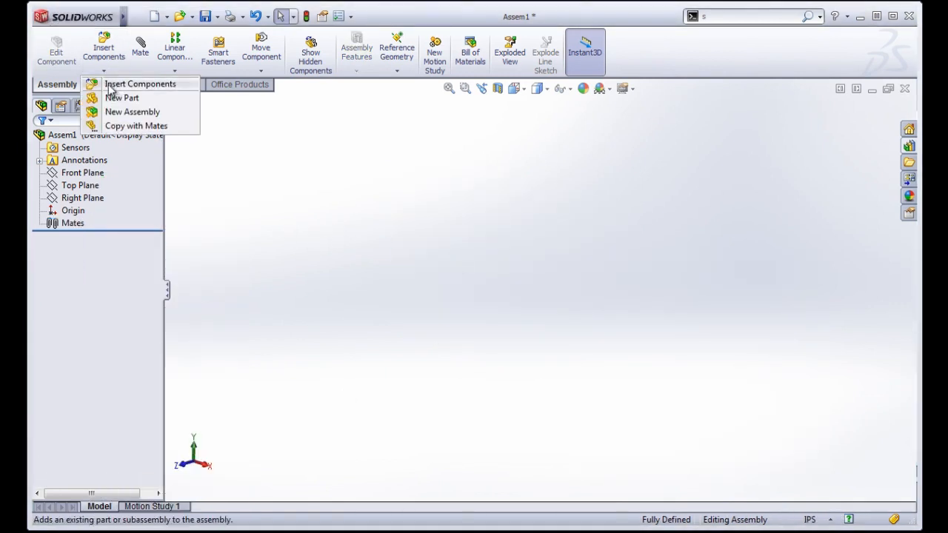
click(130, 91)
click(90, 297)
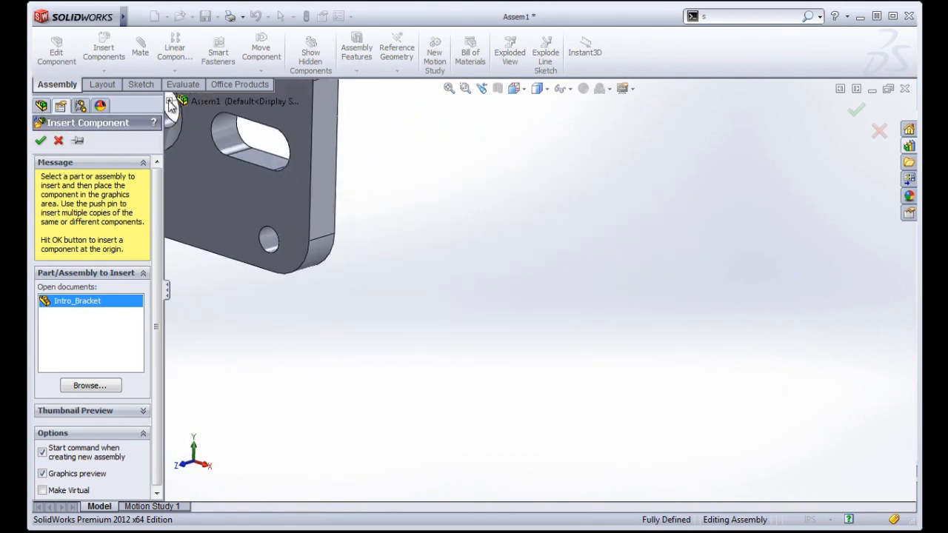
click(169, 101)
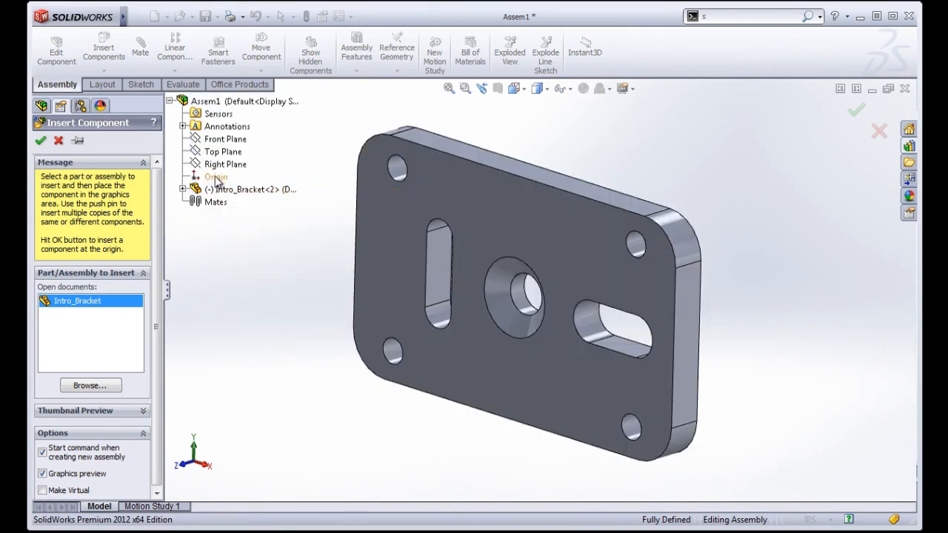
click(215, 180)
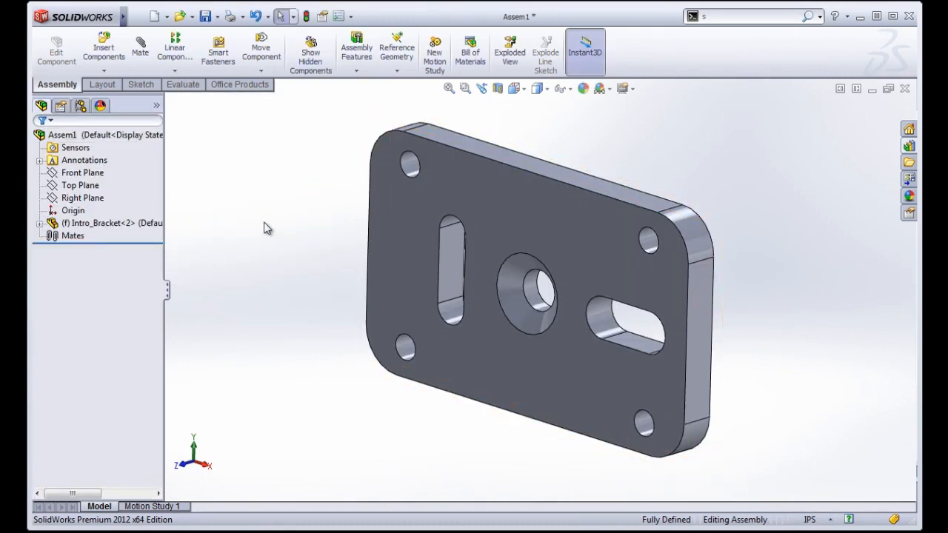
Step: Compare the bracket's own Front and Top planes with the assembly's Front and Top planes
click(39, 223)
click(102, 275)
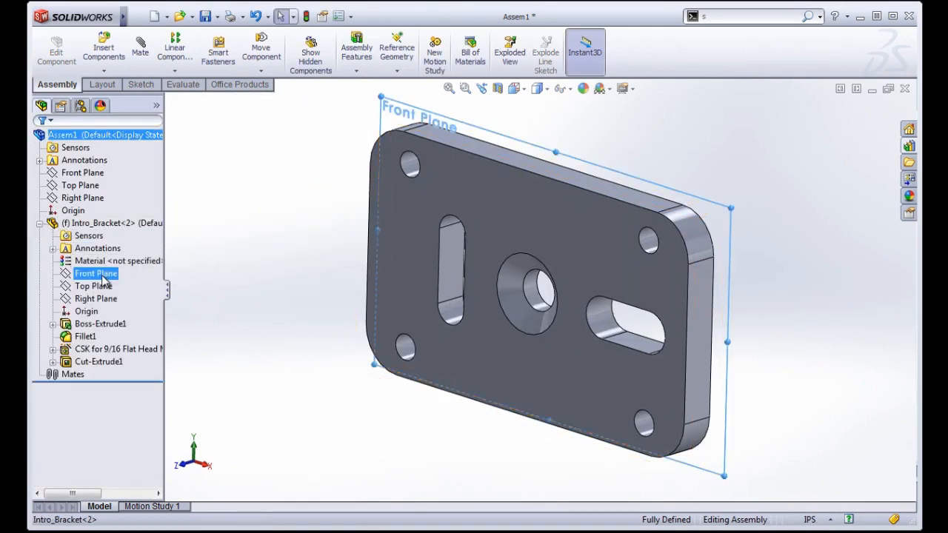
ctrl+click(82, 173)
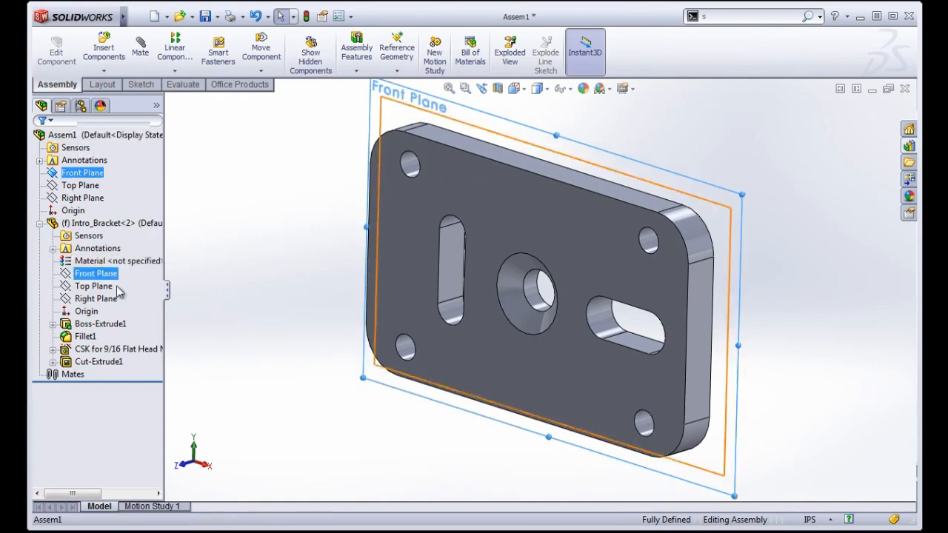
ctrl+click(96, 273)
ctrl+click(92, 299)
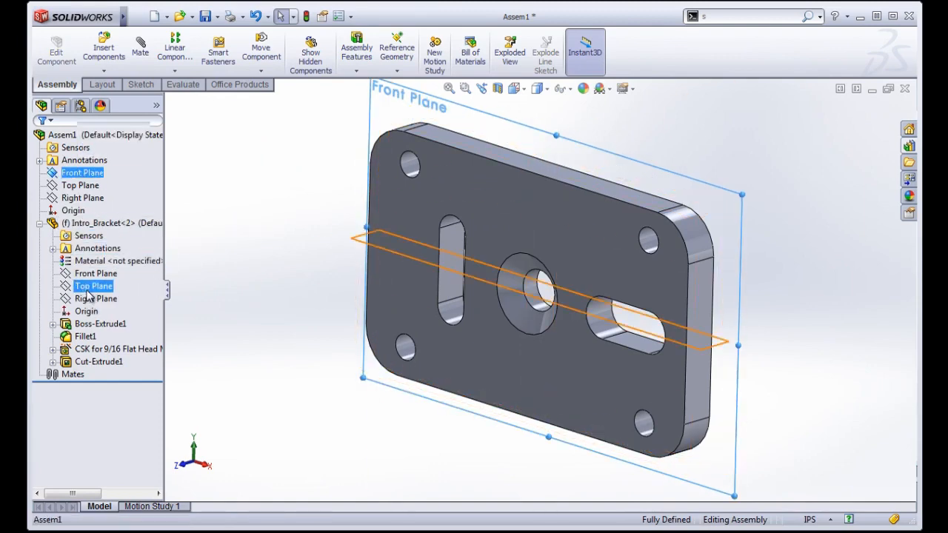
click(39, 223)
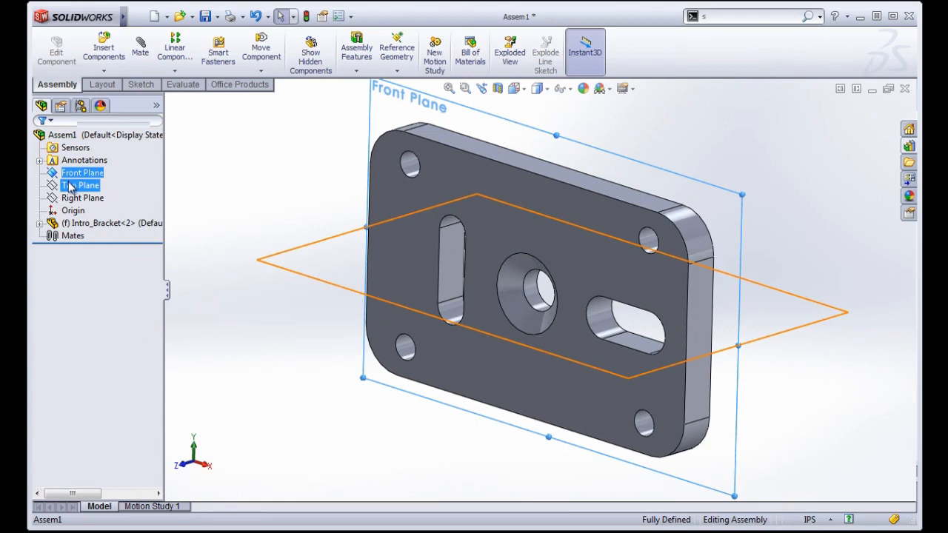
click(264, 267)
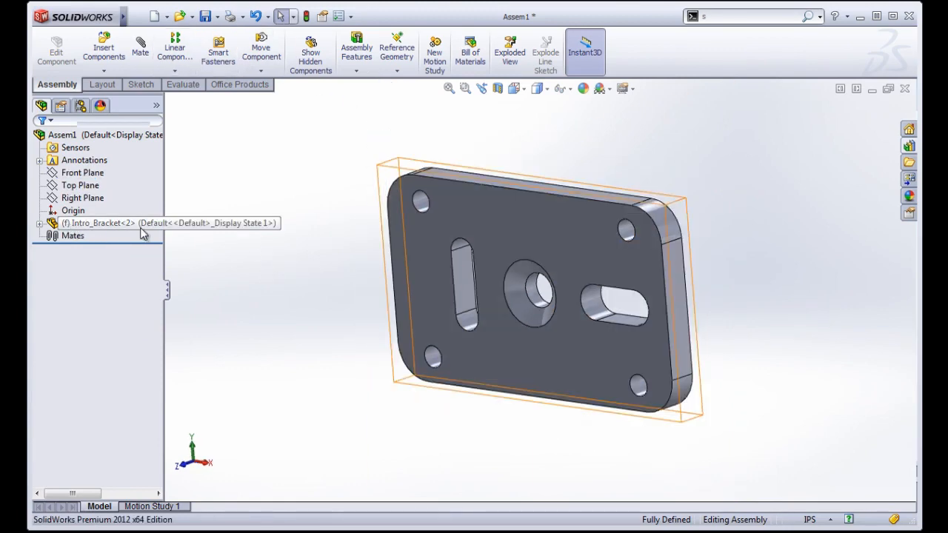
Step: Try to move the fixed bracket away from the assembly origin
drag(528, 240, 390, 198)
drag(516, 225, 618, 258)
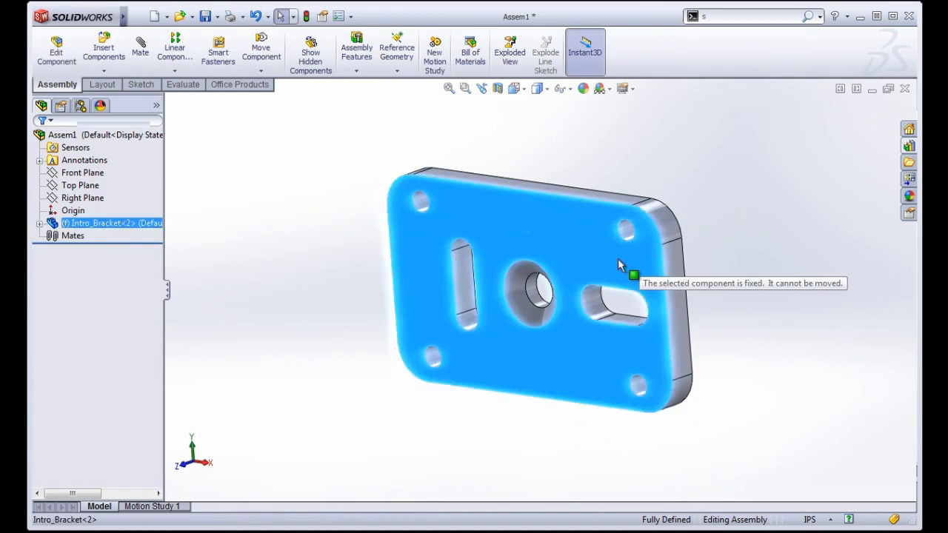
drag(542, 230, 345, 232)
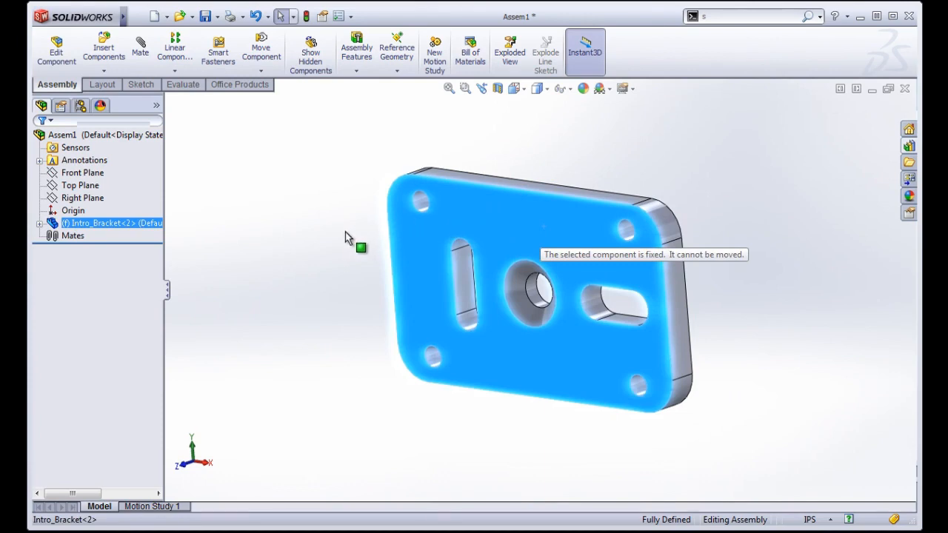
drag(393, 253, 518, 224)
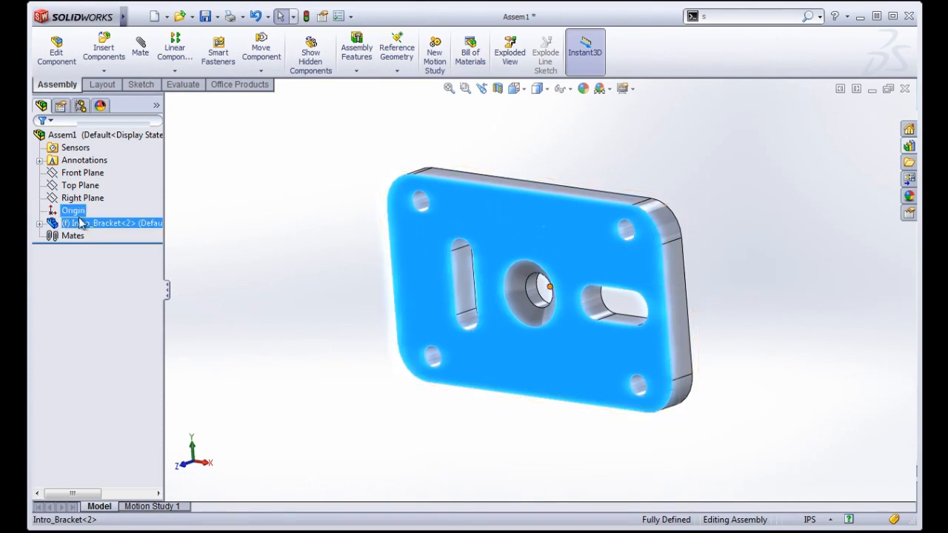
Step: Float the Intro_Bracket component and fix it in place again
right_click(124, 229)
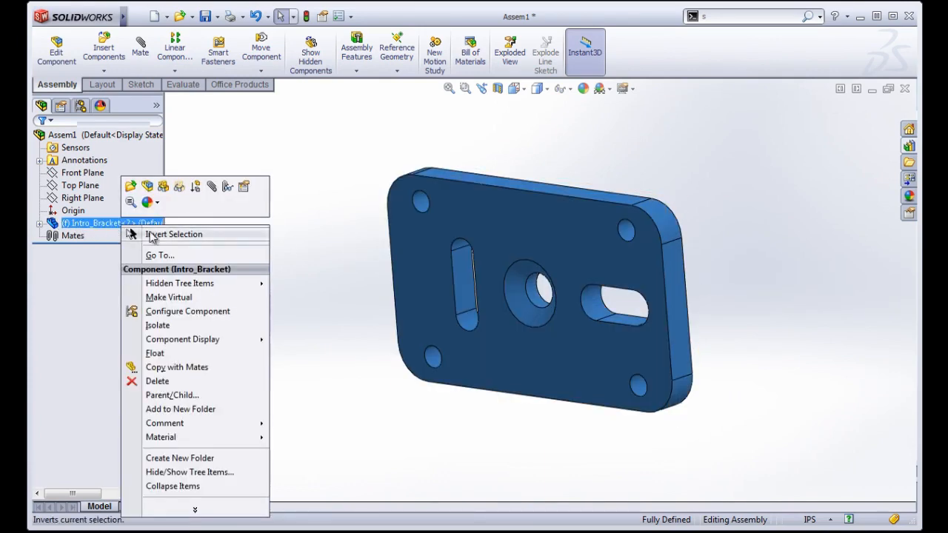
click(156, 354)
middle_drag(327, 224, 360, 191)
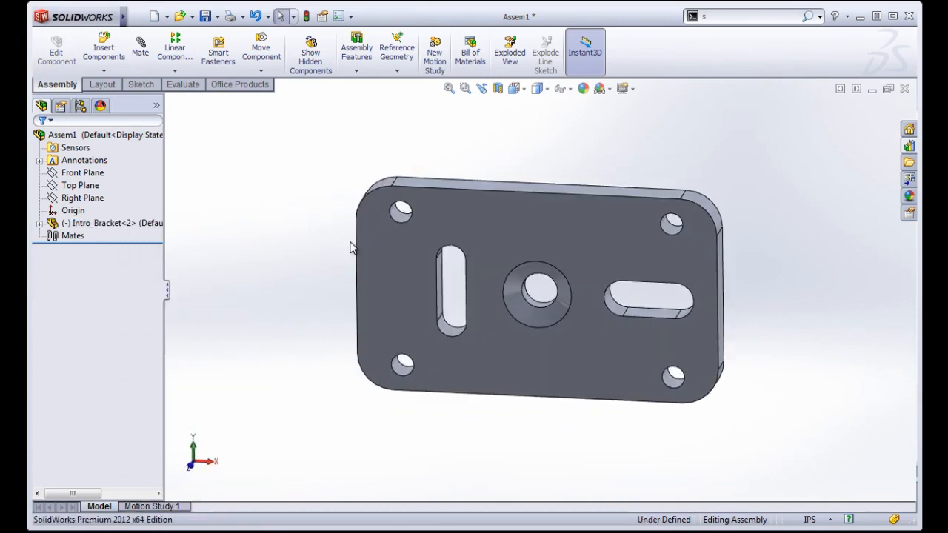
mouse_move(342, 174)
middle_down()
mouse_move(358, 173)
mouse_move(343, 174)
middle_up()
right_click(103, 225)
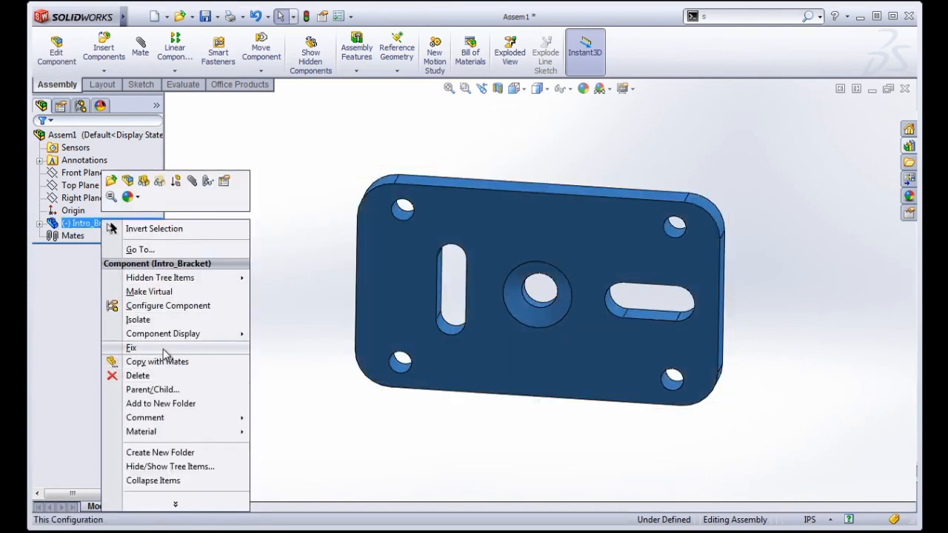
click(132, 347)
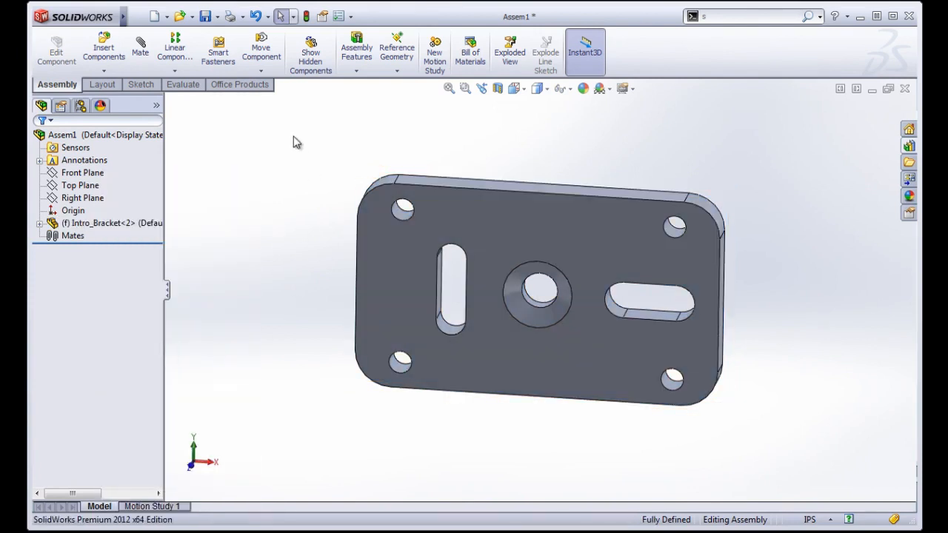
Step: Create a second Intro_Bracket instance beside the fixed one by copying it within the assembly
middle_drag(358, 164, 344, 150)
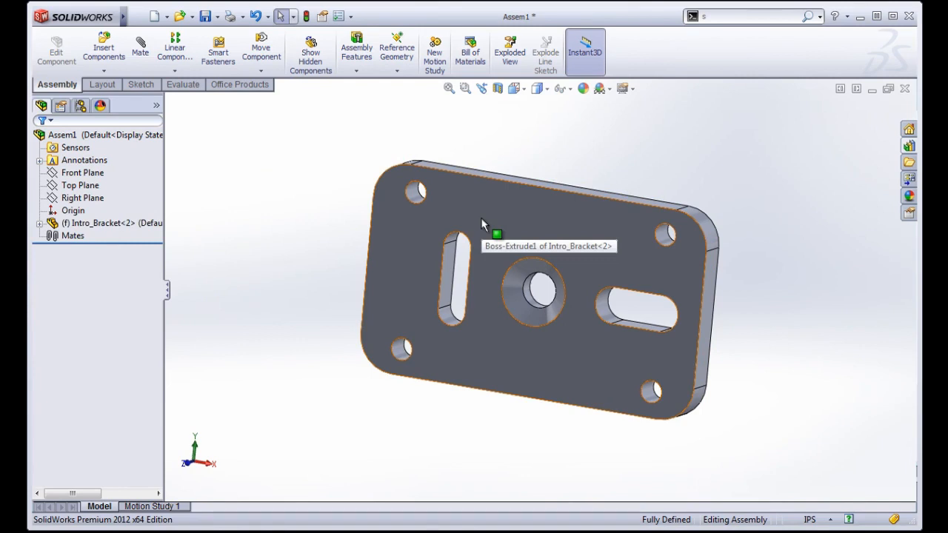
ctrl+drag(408, 198, 188, 216)
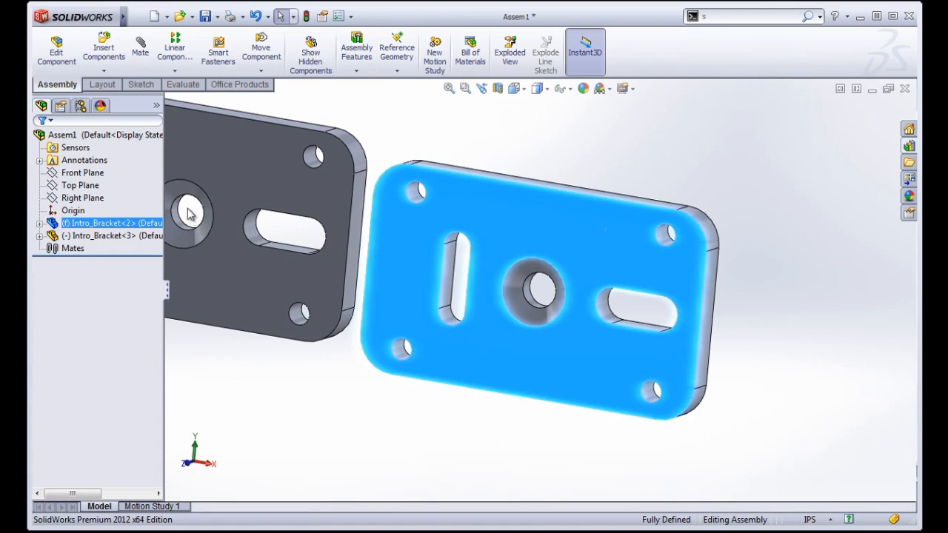
key(f)
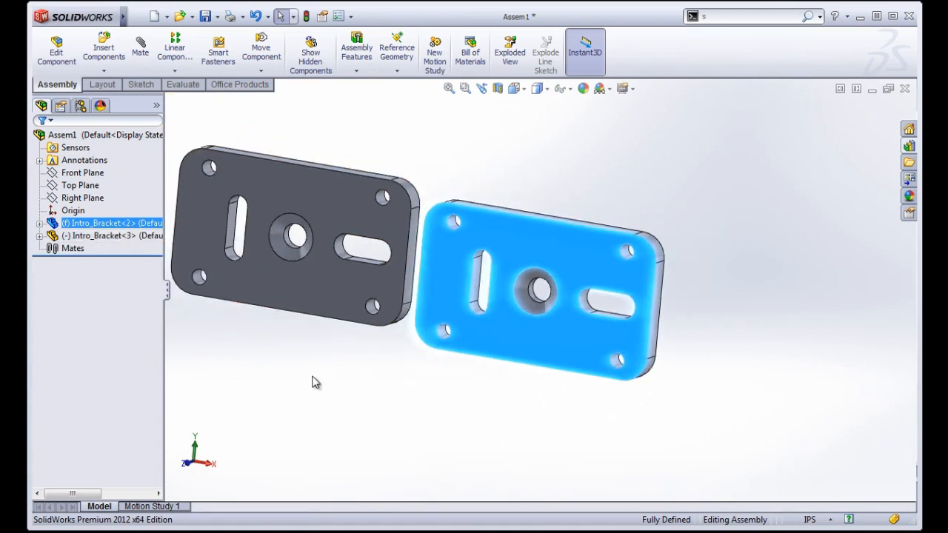
Step: Create a third Intro_Bracket instance below the second one by copying the second instance within the assembly
click(335, 379)
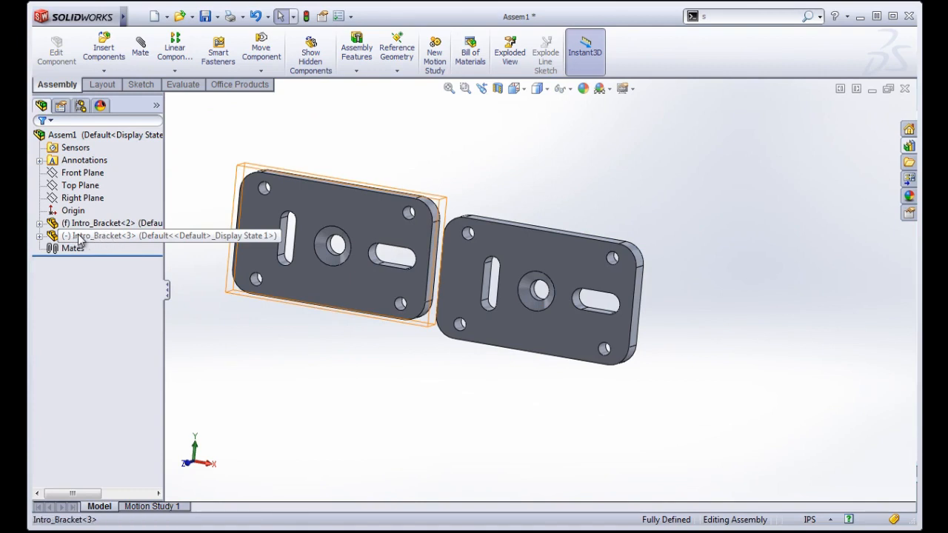
ctrl+drag(80, 237, 348, 398)
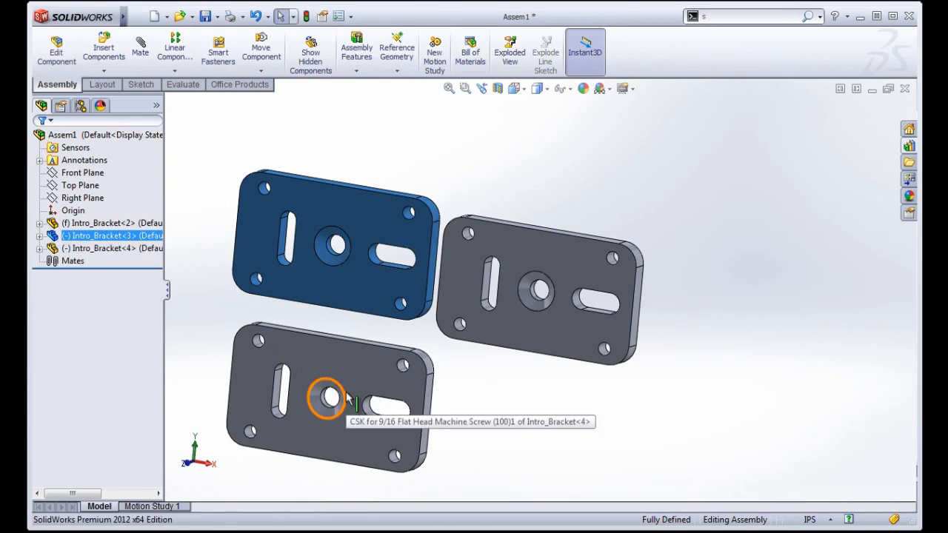
middle_drag(511, 445, 429, 417)
click(429, 417)
Step: Try to move the fixed bracket and reposition the loose third bracket so it sits above the second one
mouse_move(445, 261)
mouse_down()
mouse_move(482, 323)
mouse_move(459, 247)
mouse_move(474, 298)
mouse_move(458, 275)
mouse_up()
click(560, 335)
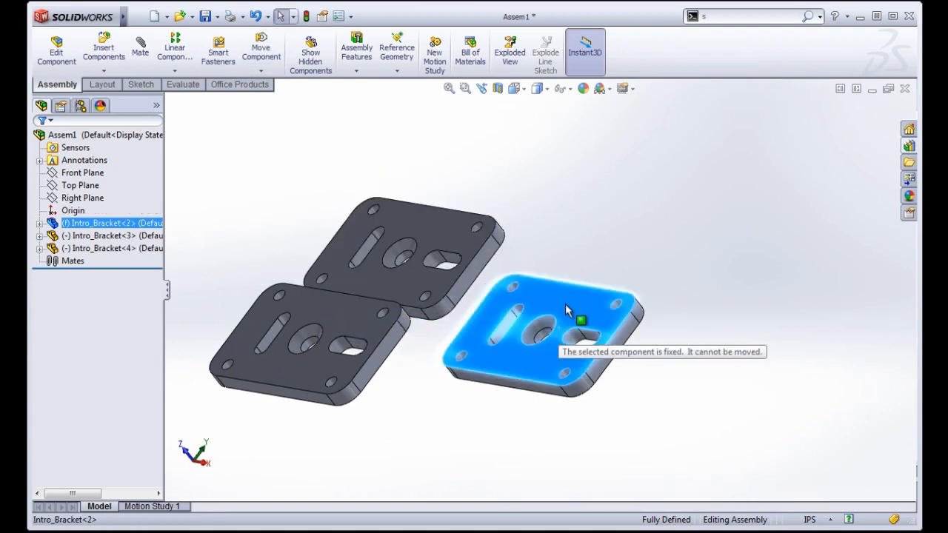
drag(337, 367, 394, 237)
middle_drag(398, 285, 543, 154)
middle_drag(524, 196, 535, 248)
mouse_move(454, 225)
mouse_down()
mouse_move(388, 216)
mouse_move(436, 227)
mouse_up()
middle_drag(185, 254, 211, 233)
middle_drag(529, 250, 508, 246)
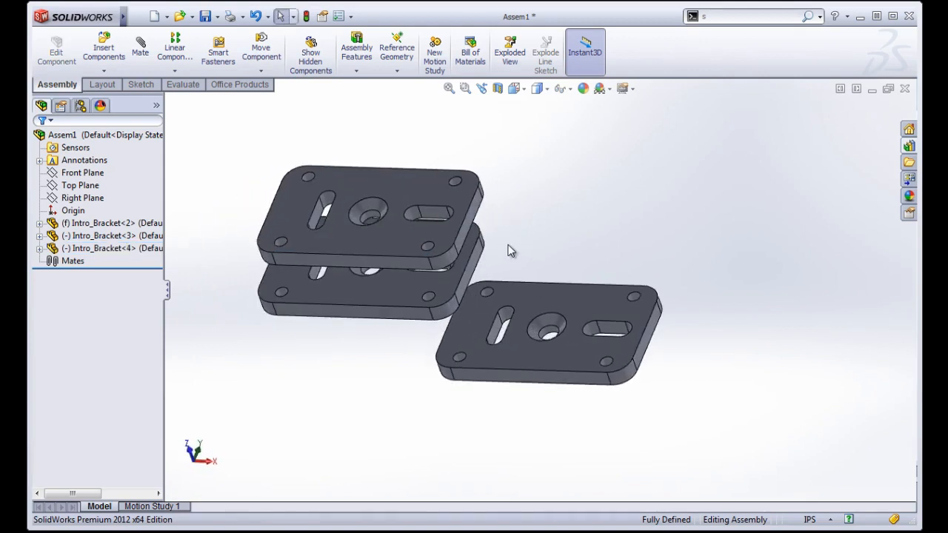
click(260, 71)
click(656, 186)
middle_drag(482, 321, 510, 313)
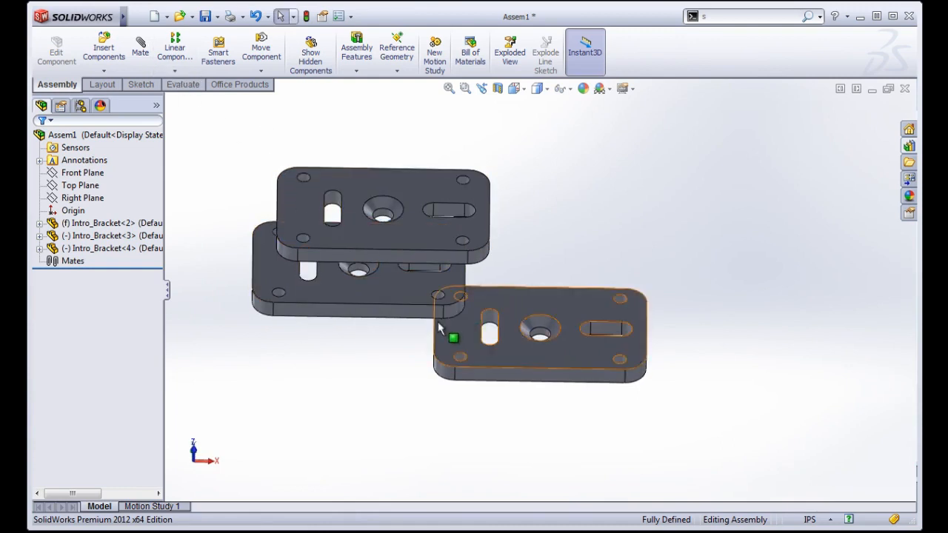
middle_drag(399, 331, 457, 347)
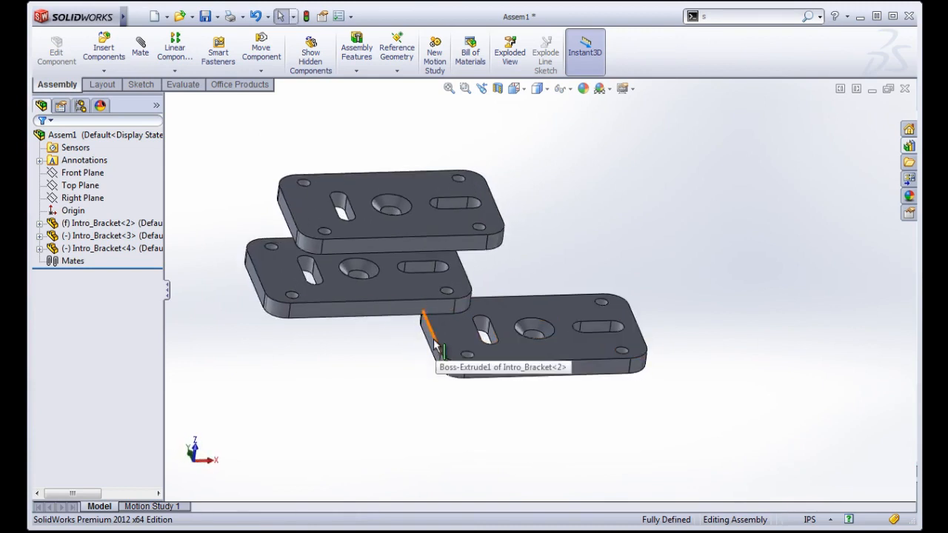
Step: Examine the second bracket's corner hole, top face and long front edges as possible mate geometry
click(445, 295)
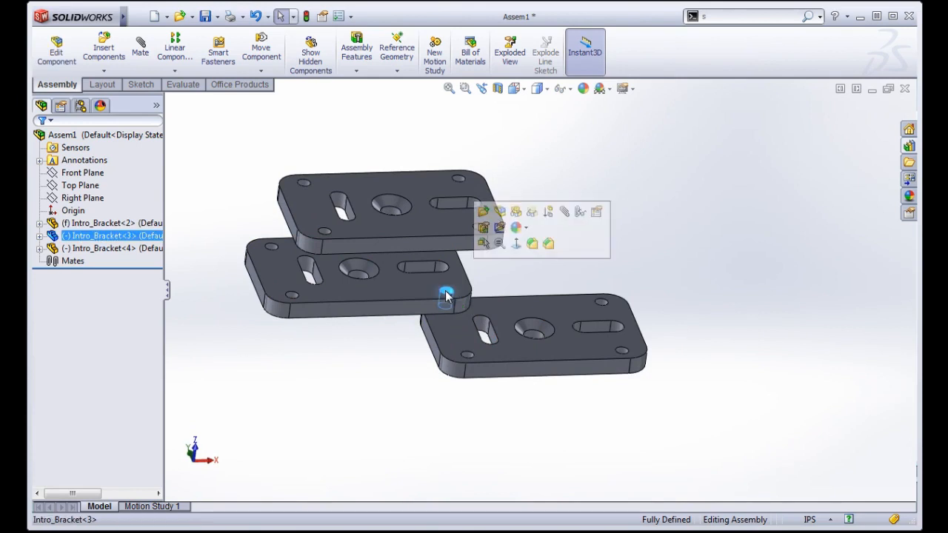
click(405, 356)
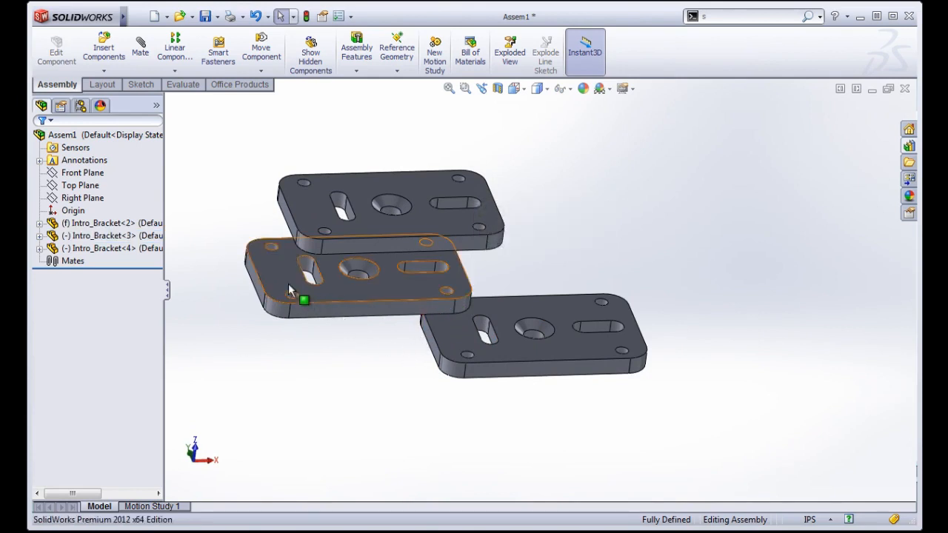
click(268, 270)
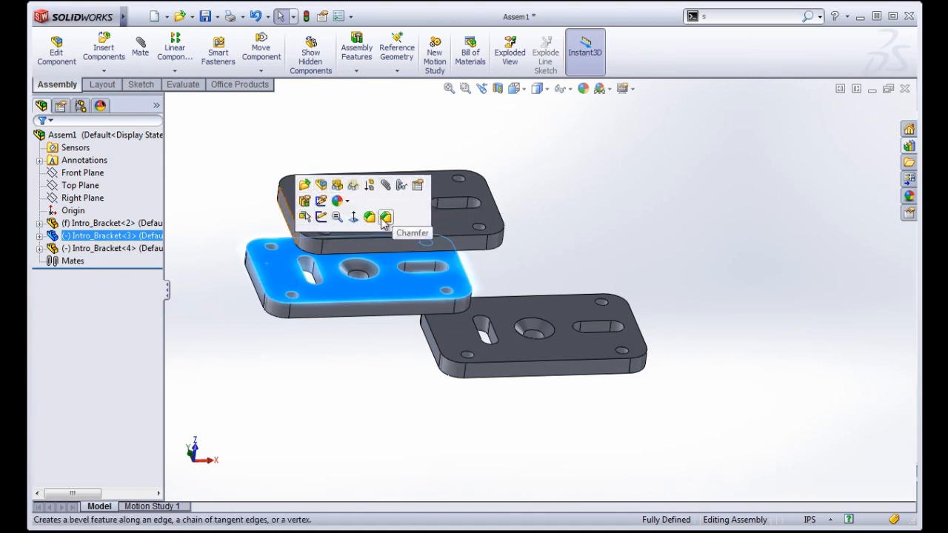
click(377, 373)
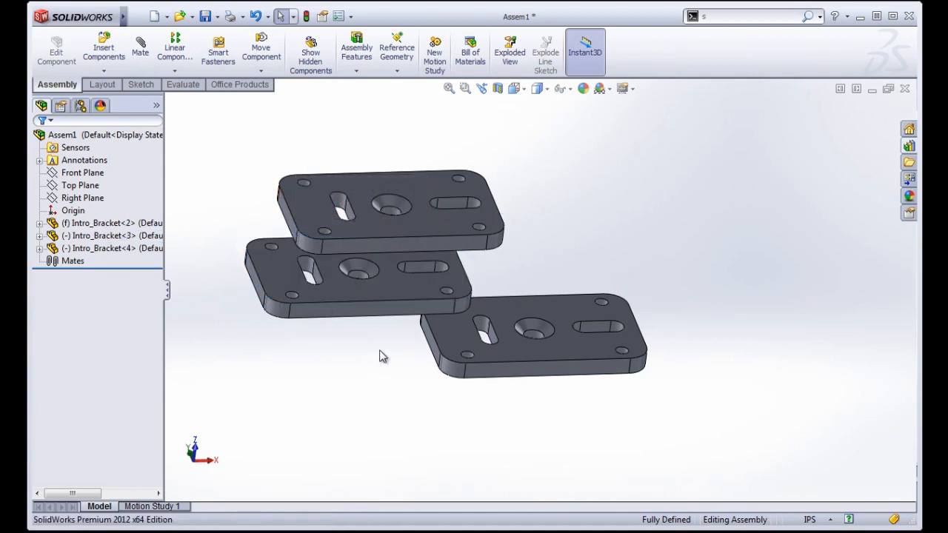
click(374, 304)
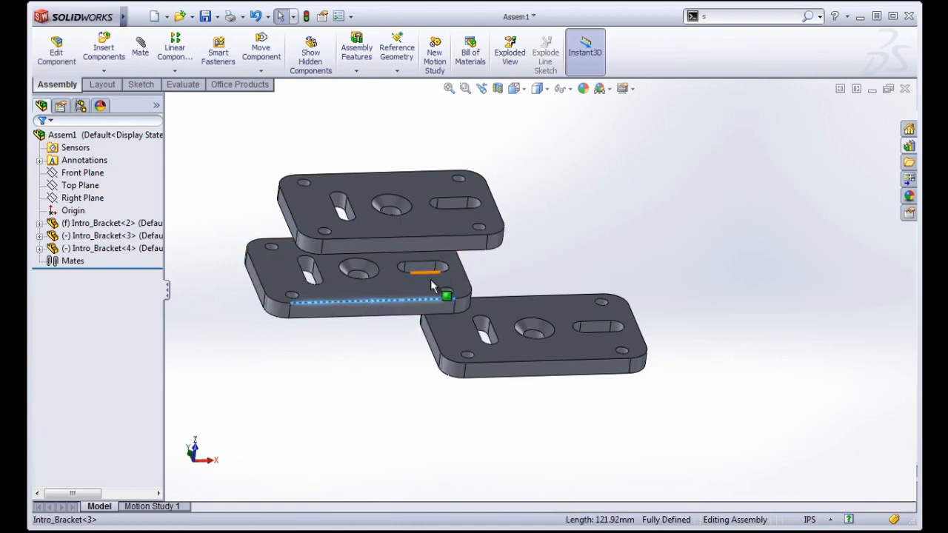
click(442, 304)
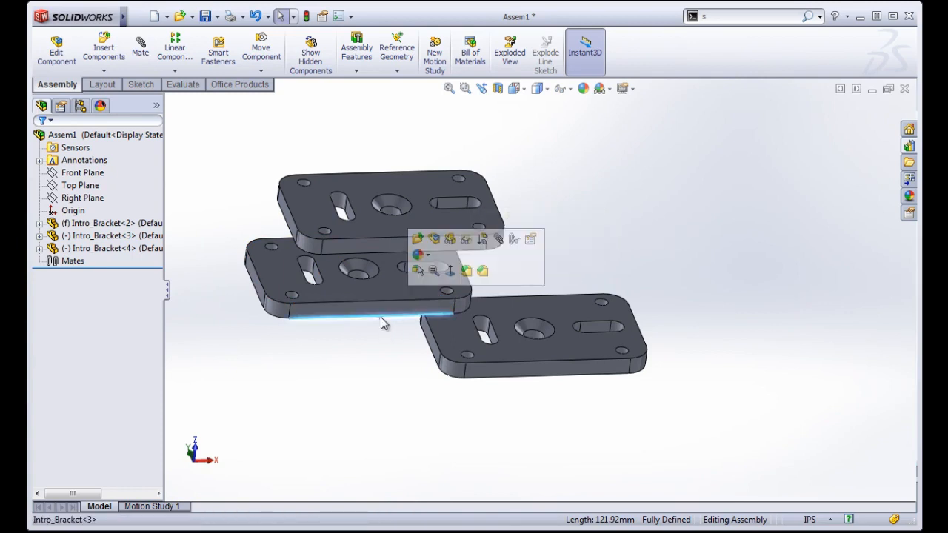
middle_drag(381, 317, 356, 337)
click(356, 345)
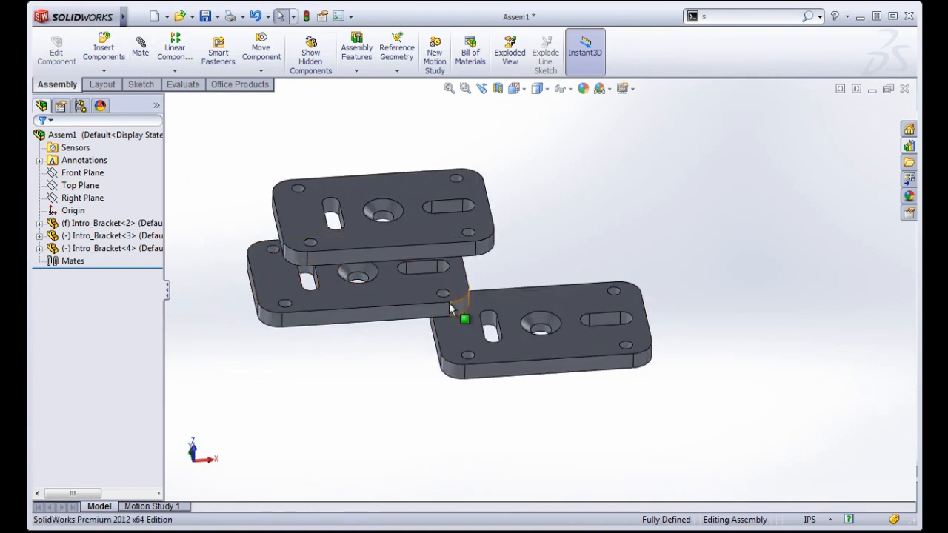
middle_drag(450, 308, 437, 296)
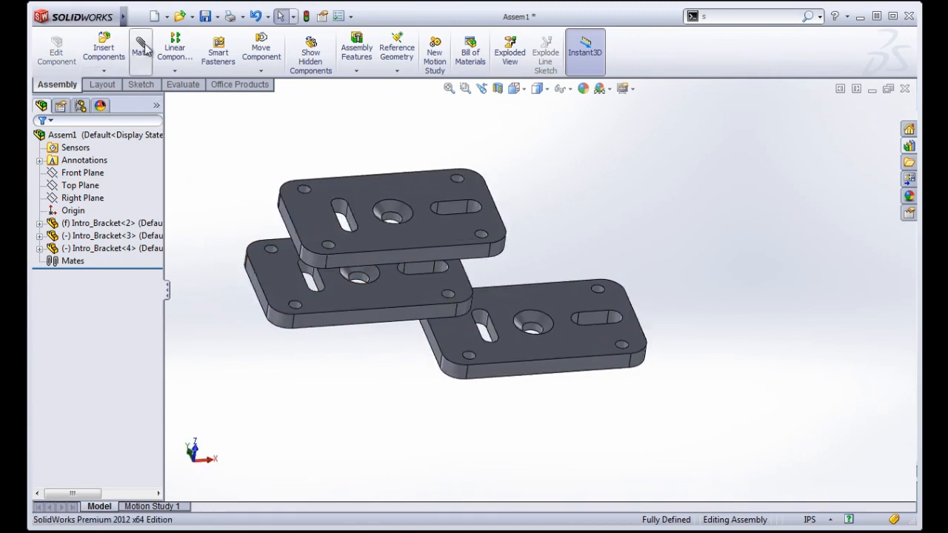
Step: Add a concentric mate between the second bracket's front-right corner hole and the matching hole of the fixed bracket
scroll(432, 304, down, 1)
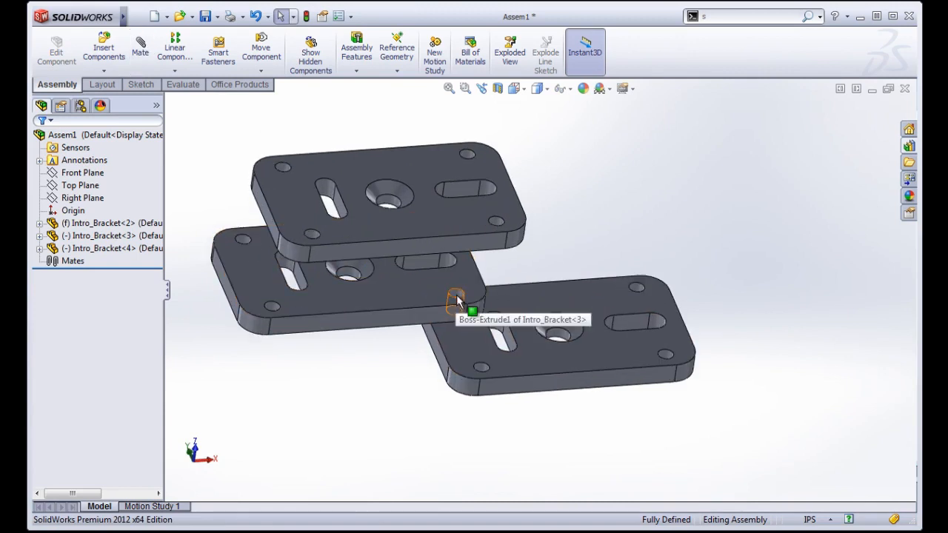
click(457, 302)
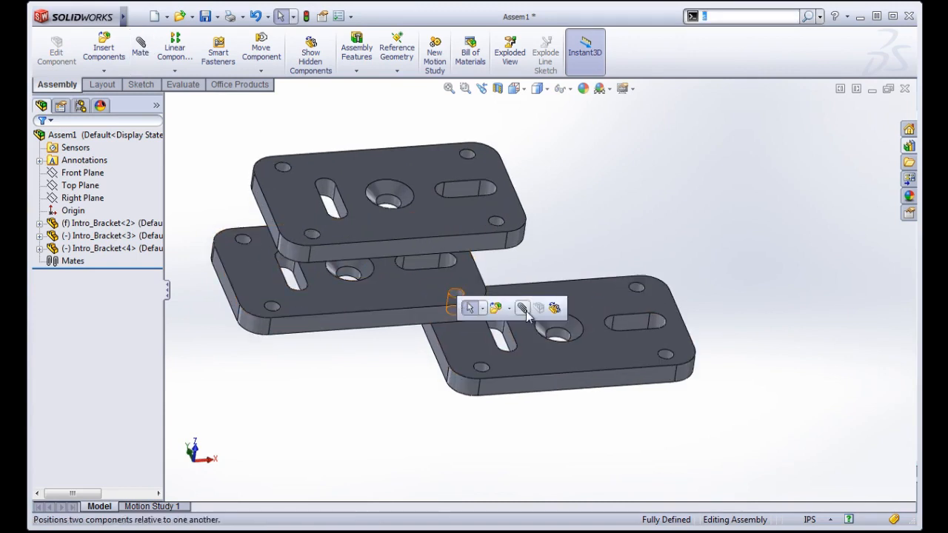
key(m)
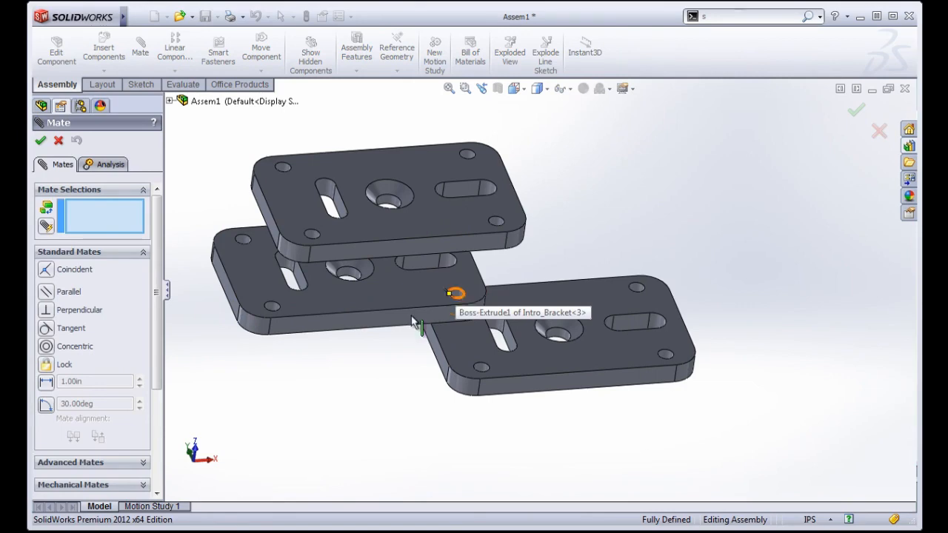
click(454, 298)
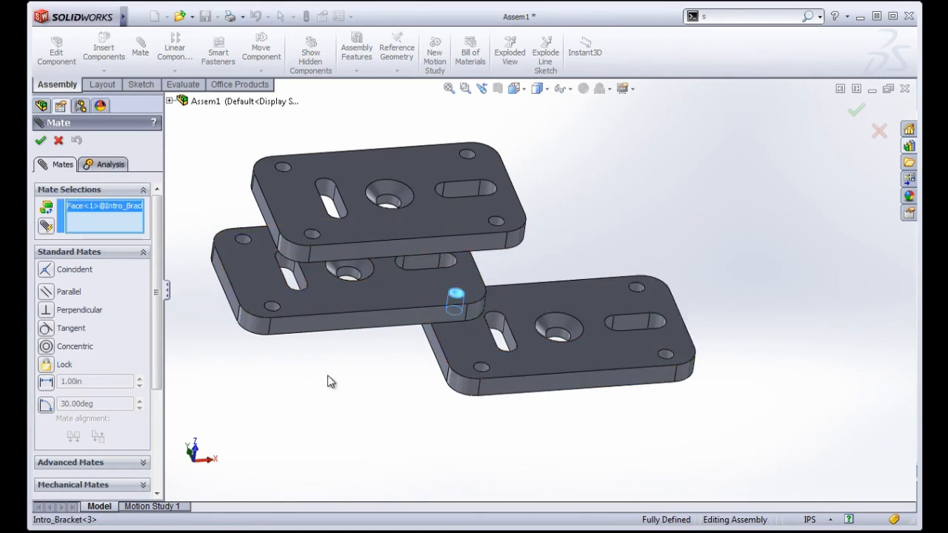
middle_drag(330, 382, 365, 353)
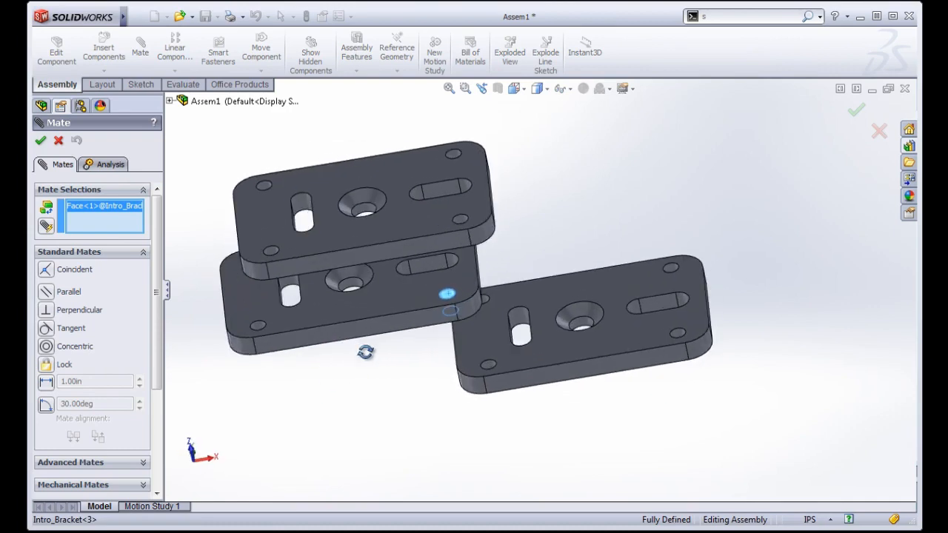
click(677, 336)
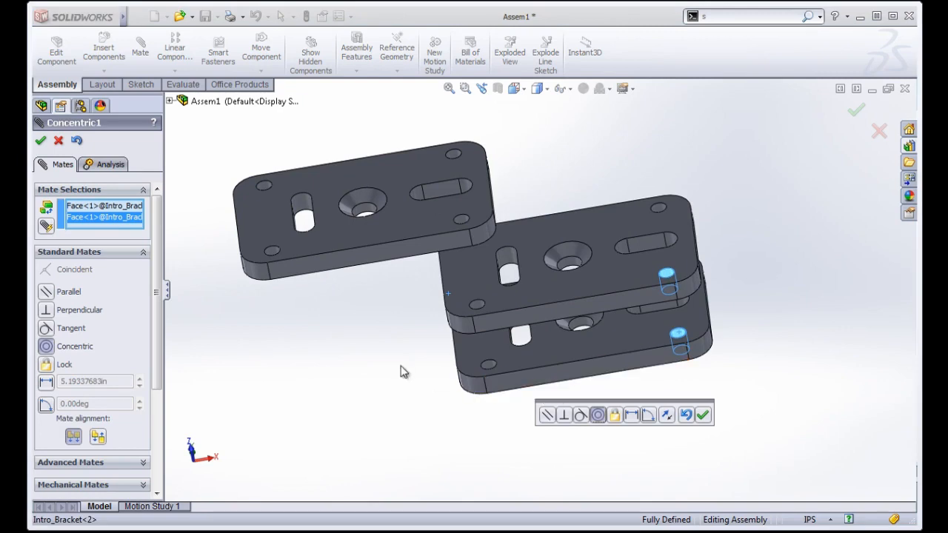
middle_drag(403, 371, 356, 325)
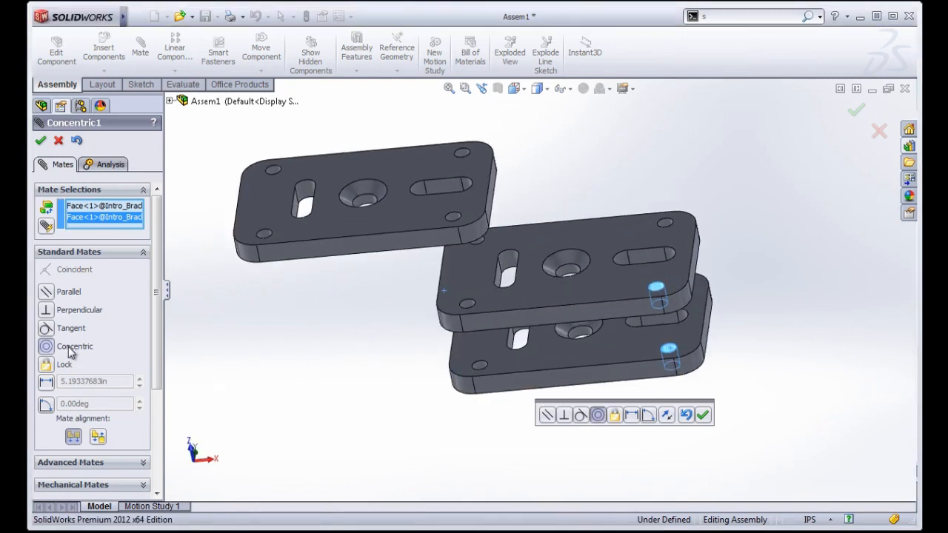
click(702, 414)
Step: Add a concentric mate between the front-left corner holes of the second bracket and the fixed bracket
middle_drag(692, 423, 453, 315)
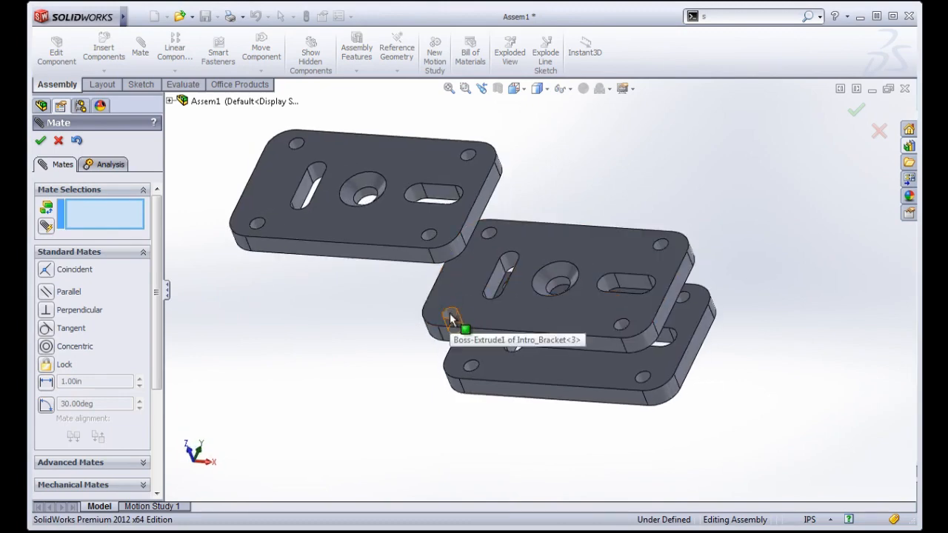
click(451, 318)
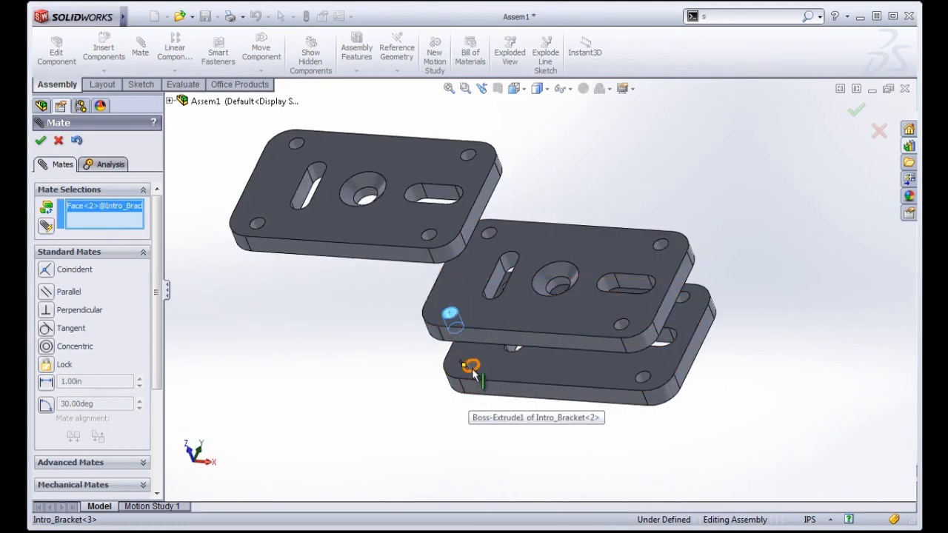
click(472, 370)
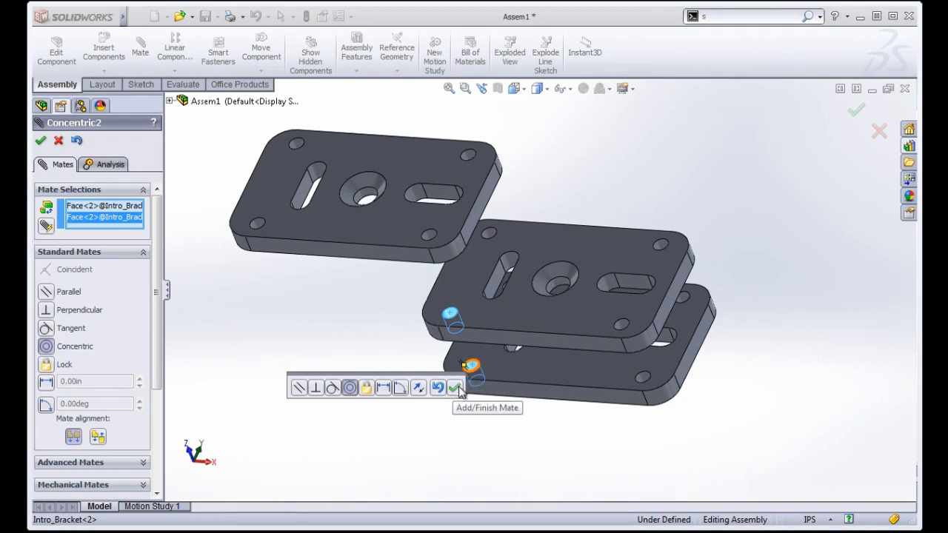
click(454, 388)
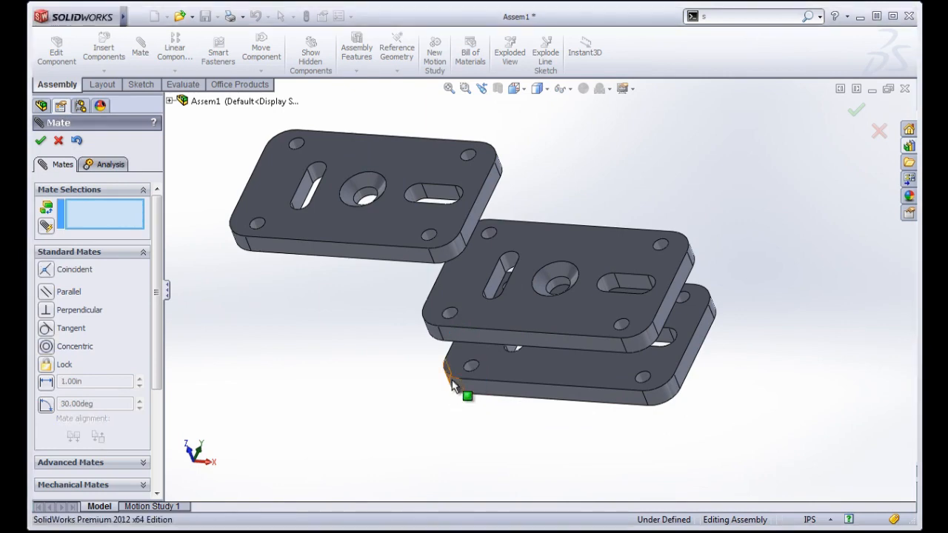
Step: Add a coincident mate between the fixed bracket's top face and the second bracket's hidden bottom face, and finish mating
middle_drag(453, 387, 617, 377)
scroll(649, 335, down, 2)
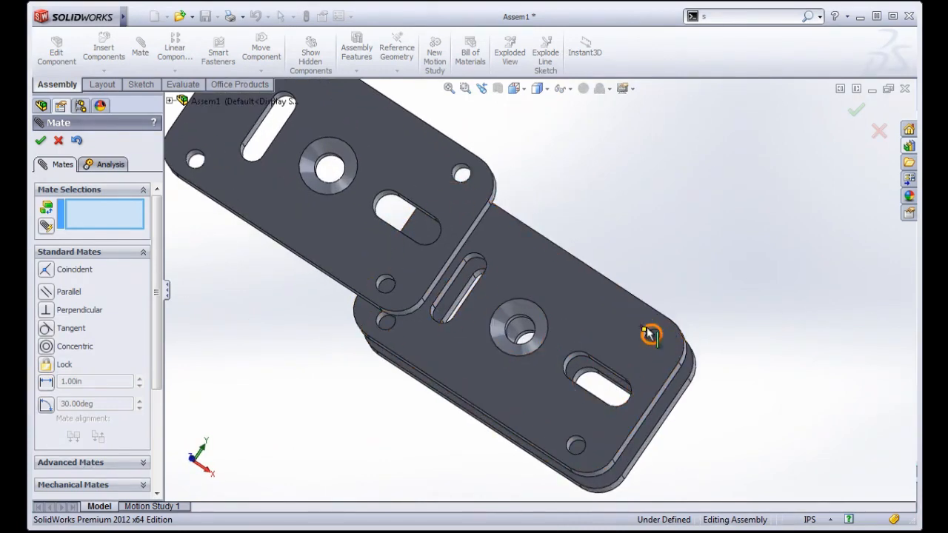
middle_drag(647, 336, 653, 278)
scroll(740, 438, up, 2)
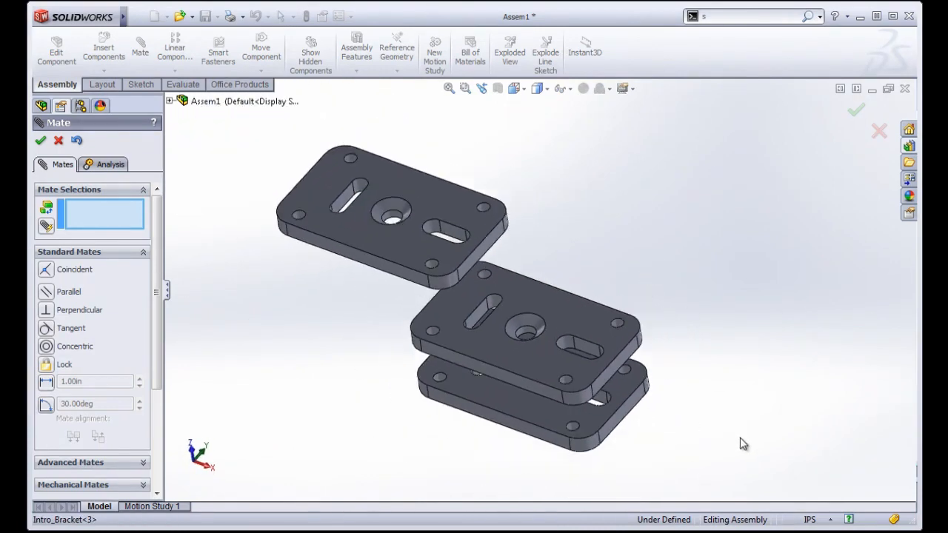
scroll(623, 373, down, 1)
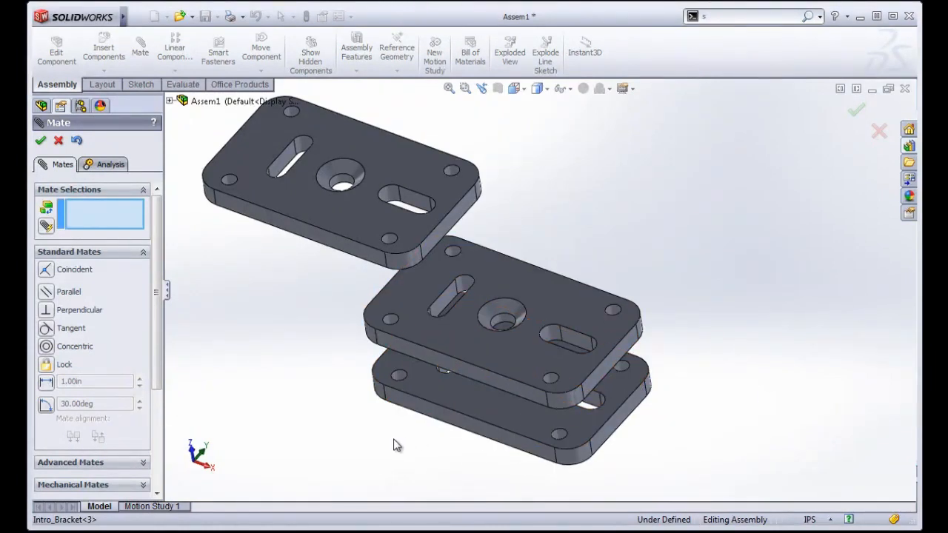
middle_drag(396, 444, 546, 409)
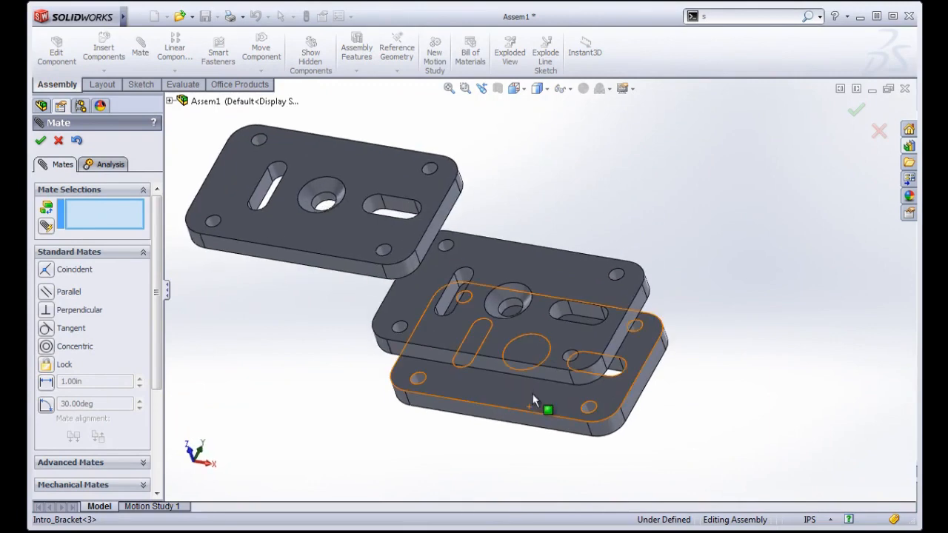
click(537, 397)
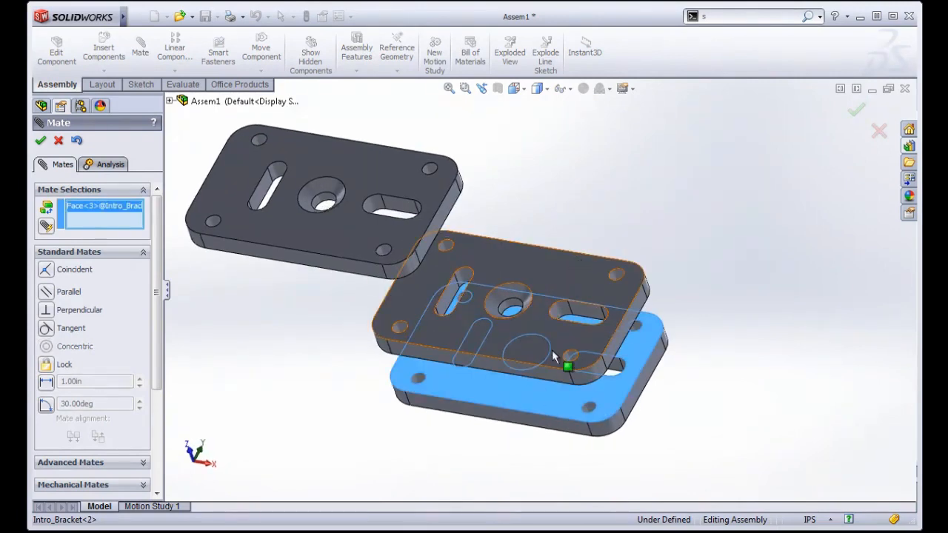
middle_drag(524, 339, 544, 389)
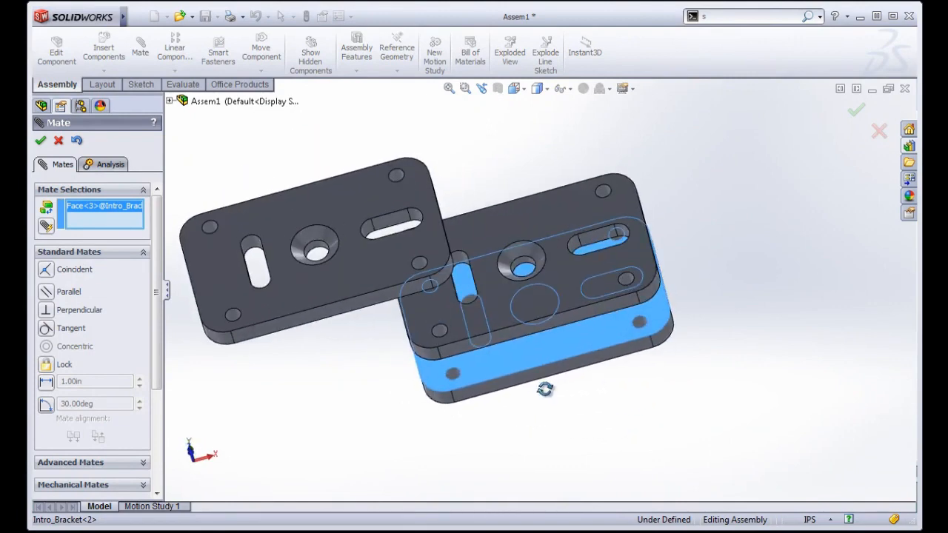
right_click(538, 222)
click(569, 222)
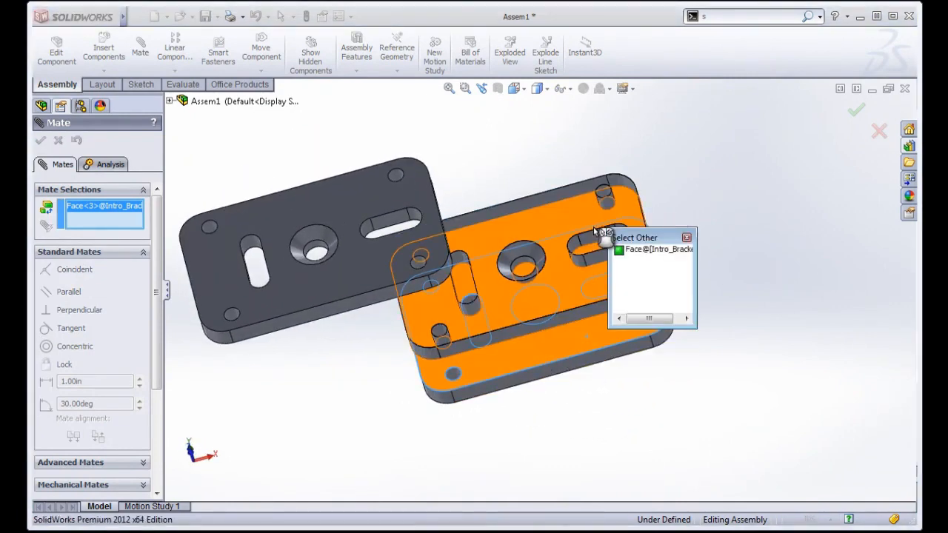
click(551, 230)
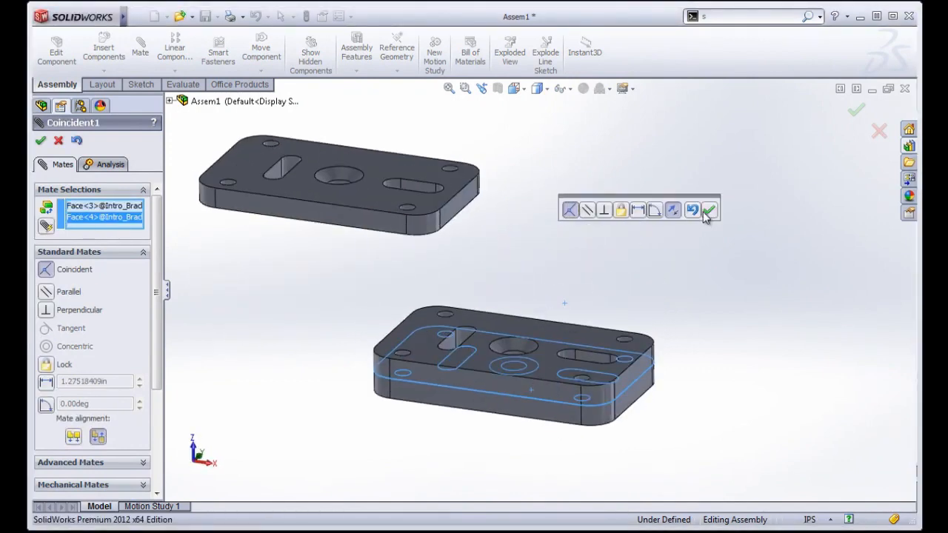
click(708, 211)
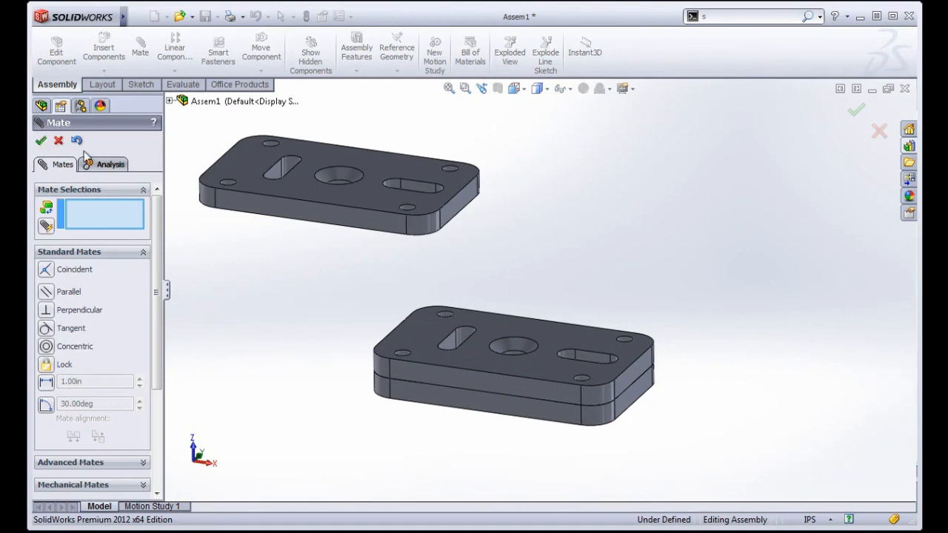
click(40, 140)
Step: Try to move the mated second bracket away from the fixed one
middle_drag(607, 259, 481, 379)
drag(481, 379, 472, 354)
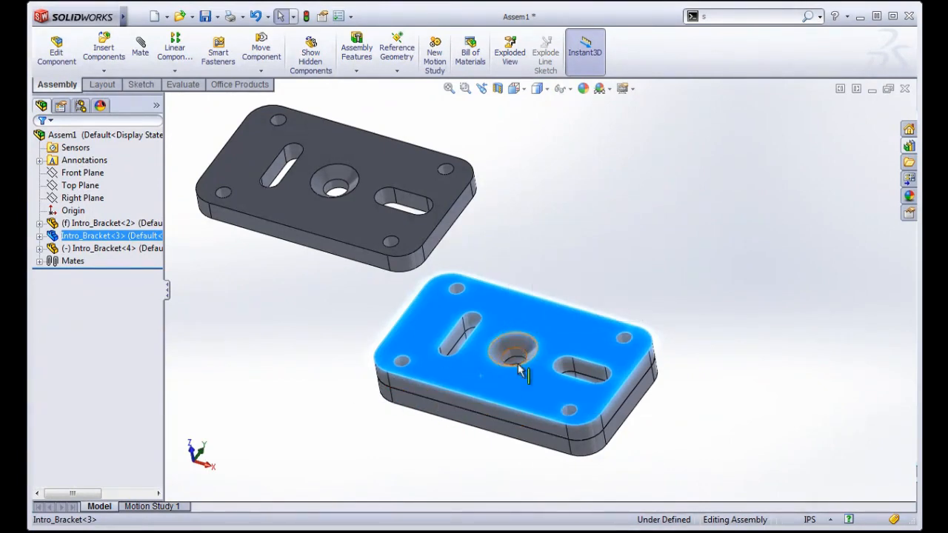
Step: Try to move the fixed bottom bracket, and clear the selection
middle_drag(518, 364, 534, 305)
drag(459, 402, 459, 401)
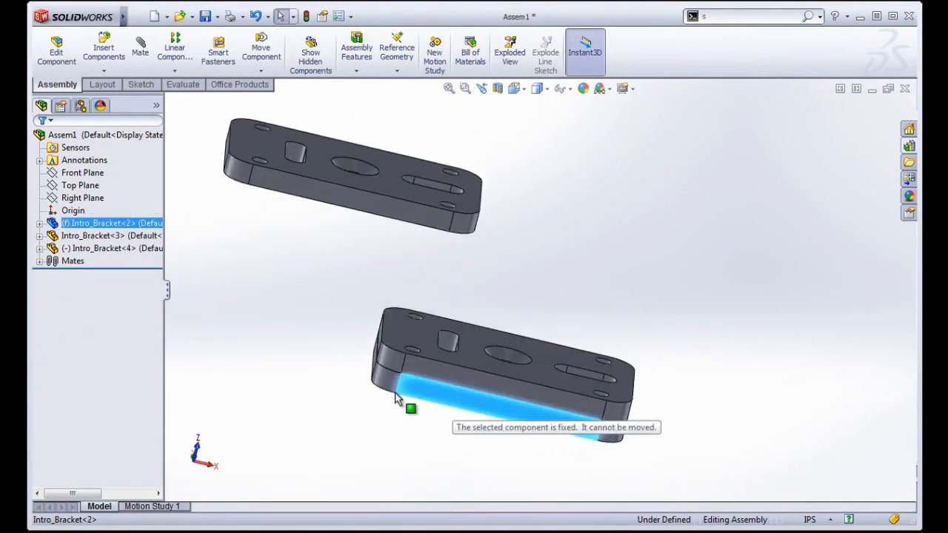
drag(395, 392, 401, 385)
click(604, 243)
Step: Add a coincident mate between the bottom edge of the third bracket's front-right corner hole and the top edge of the second bracket's matching hole
middle_drag(605, 244, 553, 273)
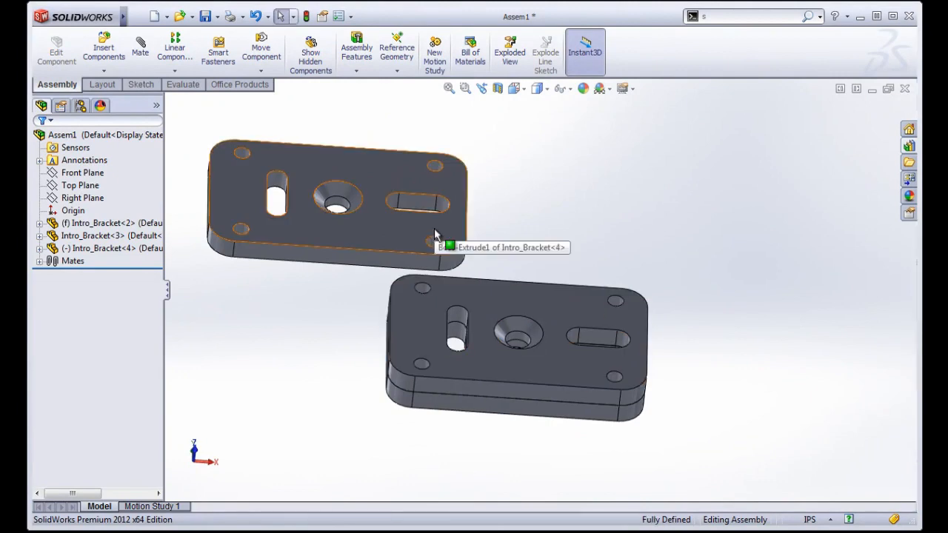
scroll(429, 251, down, 4)
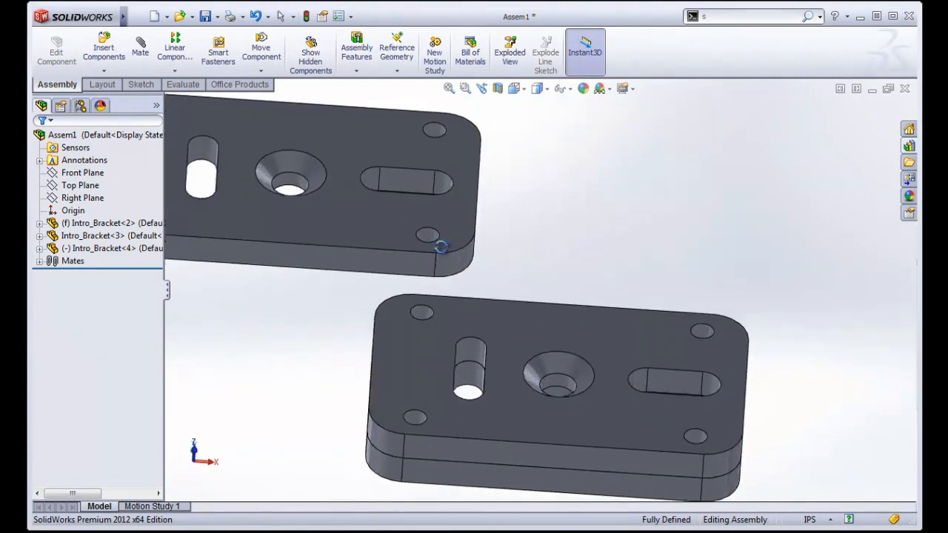
scroll(453, 282, down, 3)
click(448, 254)
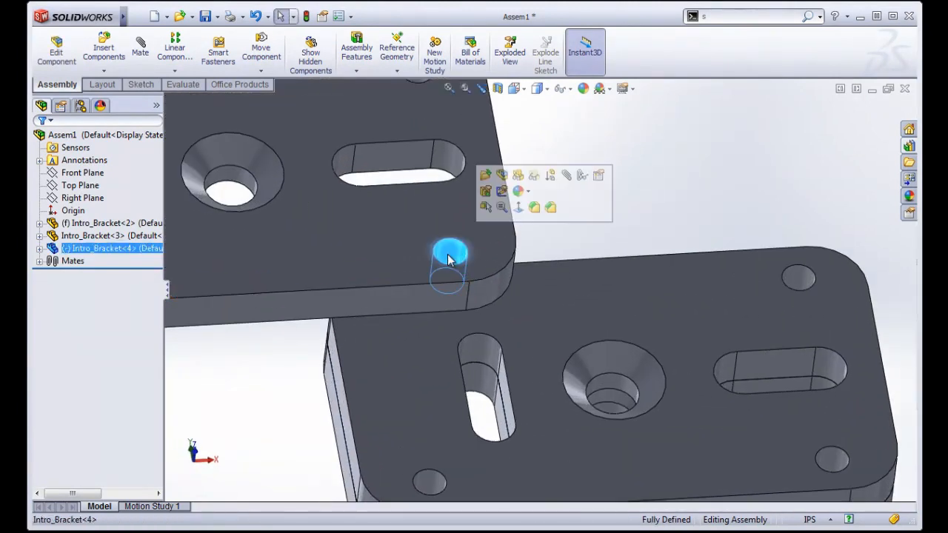
click(564, 178)
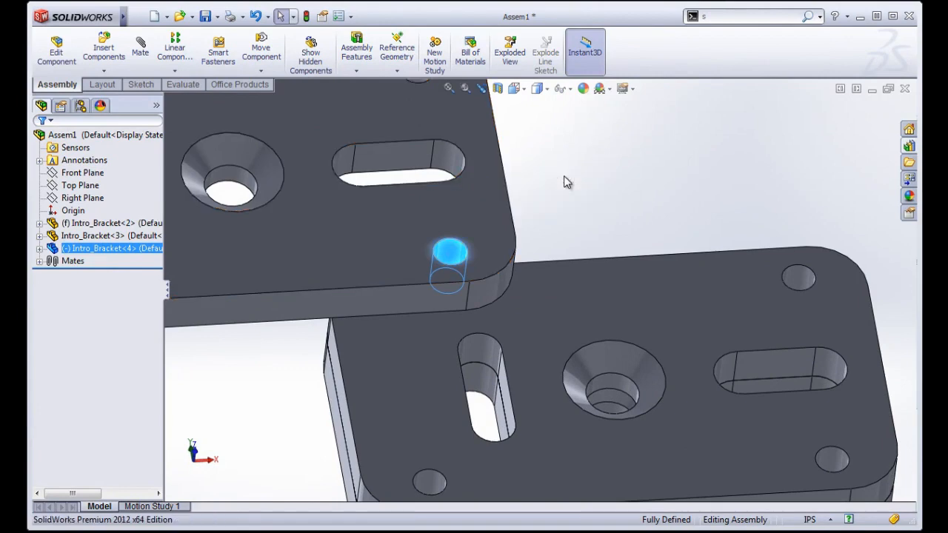
scroll(599, 311, up, 2)
mouse_move(512, 345)
middle_down()
mouse_move(497, 240)
mouse_move(499, 337)
middle_up()
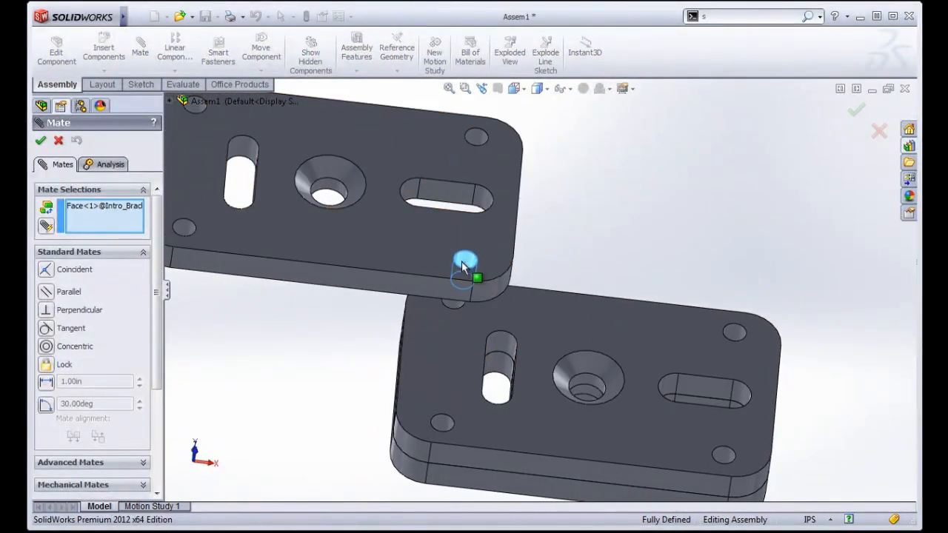
click(462, 261)
middle_drag(438, 332, 711, 333)
click(504, 185)
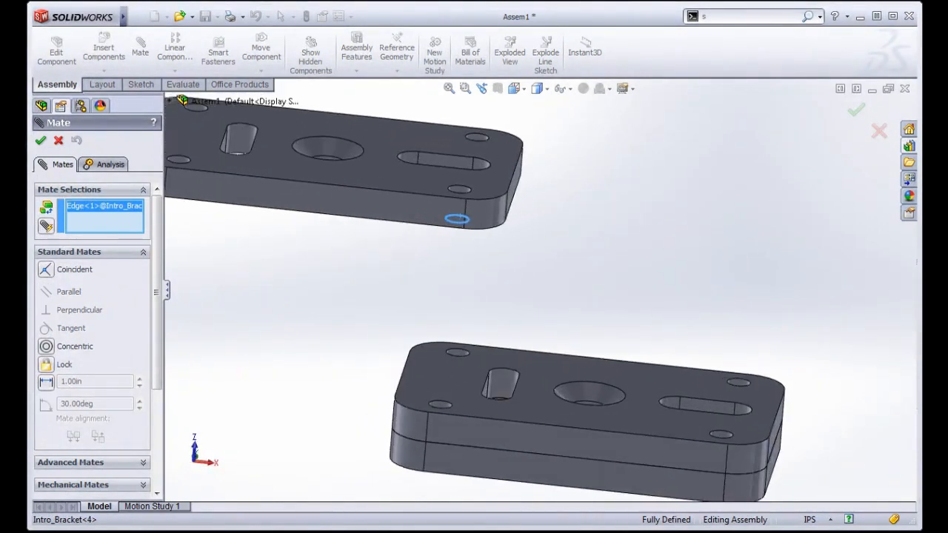
click(727, 437)
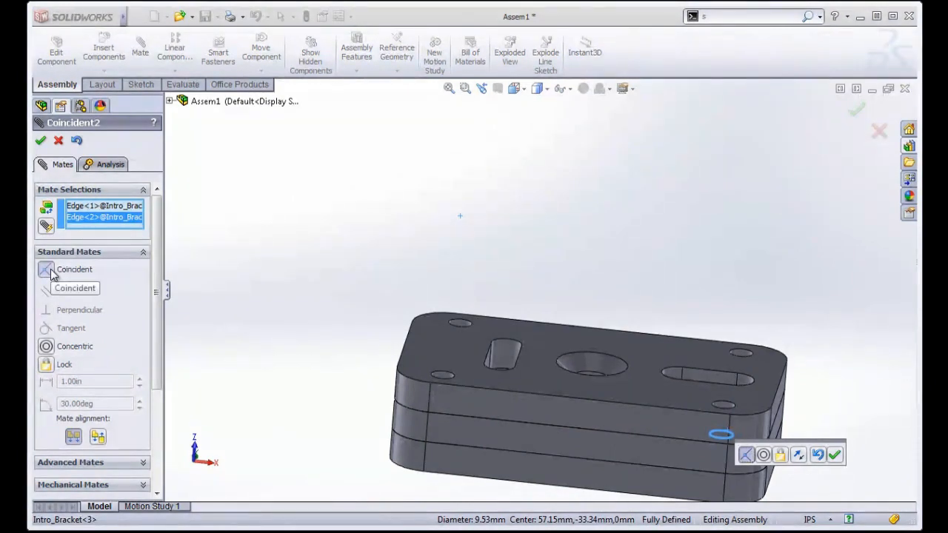
click(836, 455)
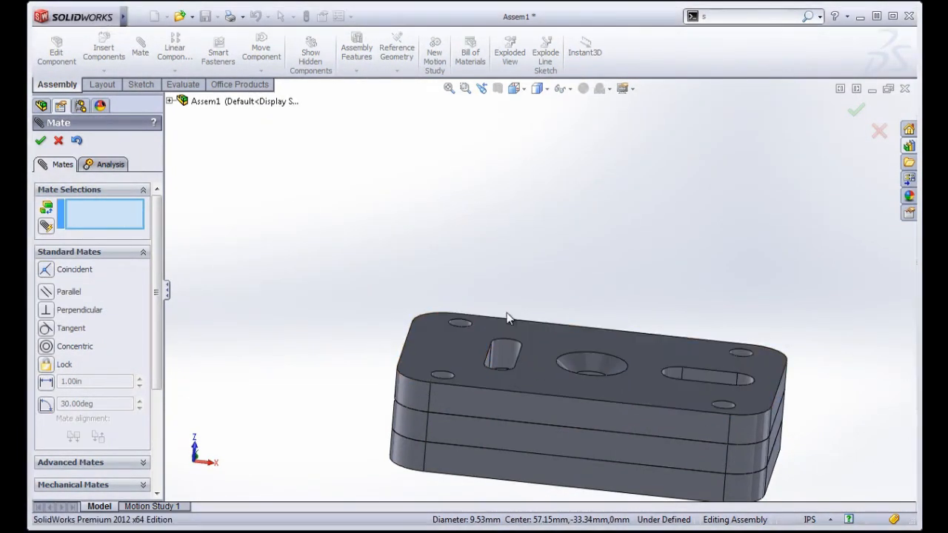
Step: Swing the third bracket aside, add a concentric mate between its front-left corner hole and the second bracket's, and finish mating
middle_drag(506, 313, 508, 397)
drag(437, 390, 585, 231)
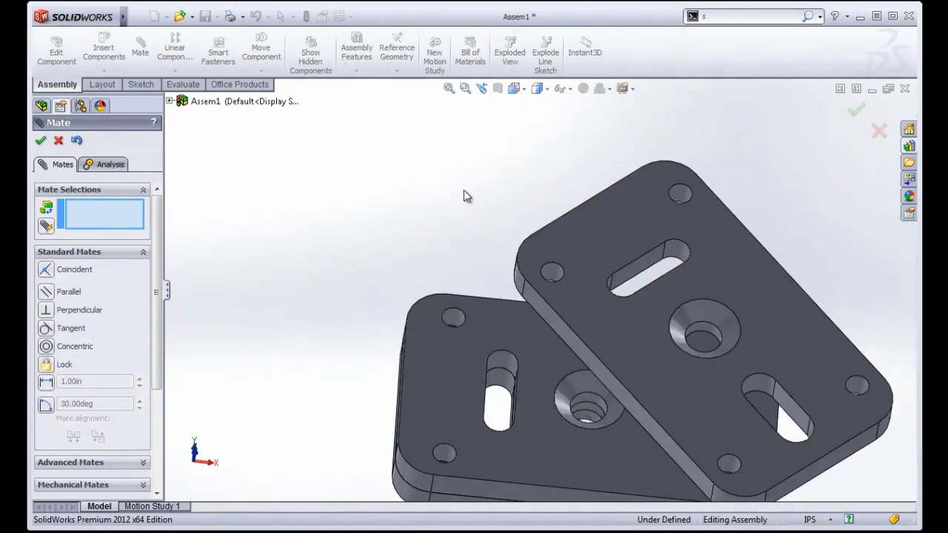
click(551, 272)
click(449, 455)
middle_drag(460, 468, 415, 288)
click(431, 482)
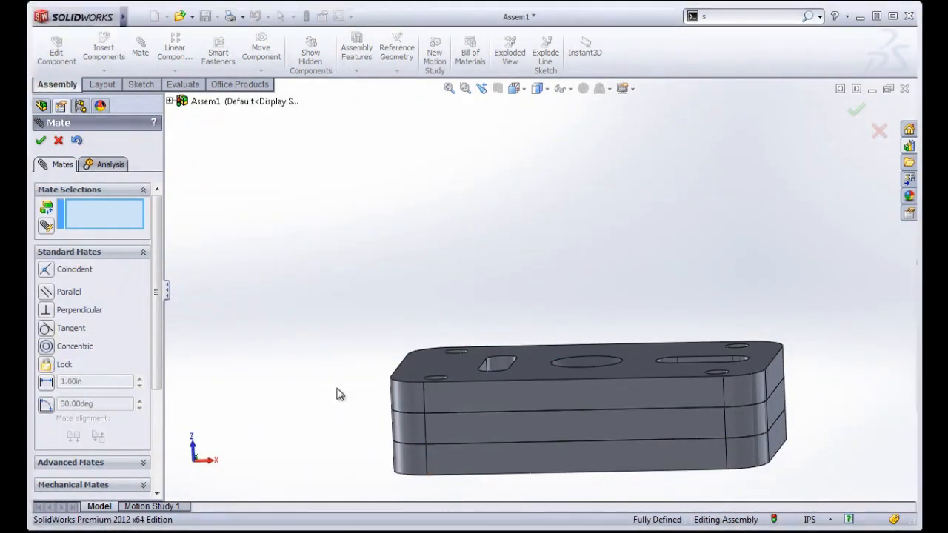
click(57, 140)
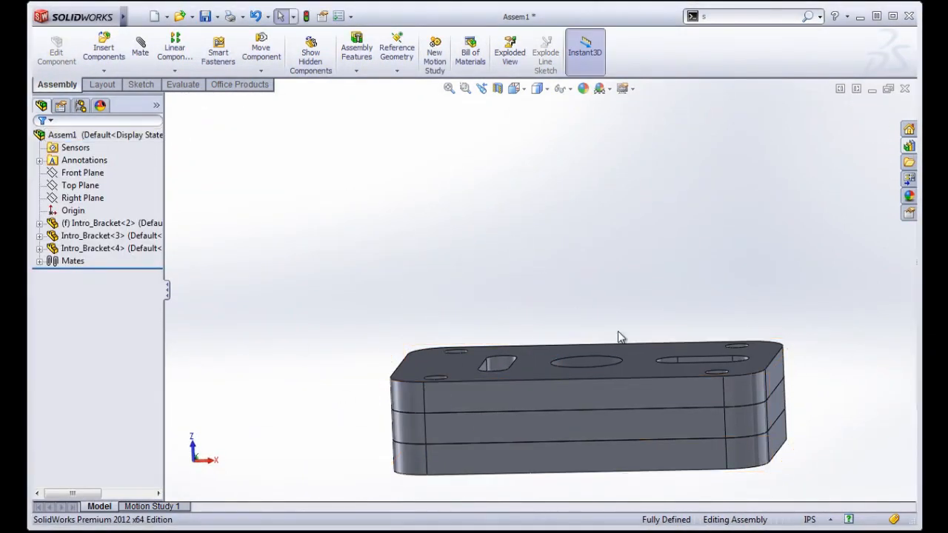
Step: Examine the stacked brackets and the list of all mates in the assembly
scroll(673, 367, up, 2)
scroll(383, 225, down, 1)
middle_drag(482, 228, 491, 311)
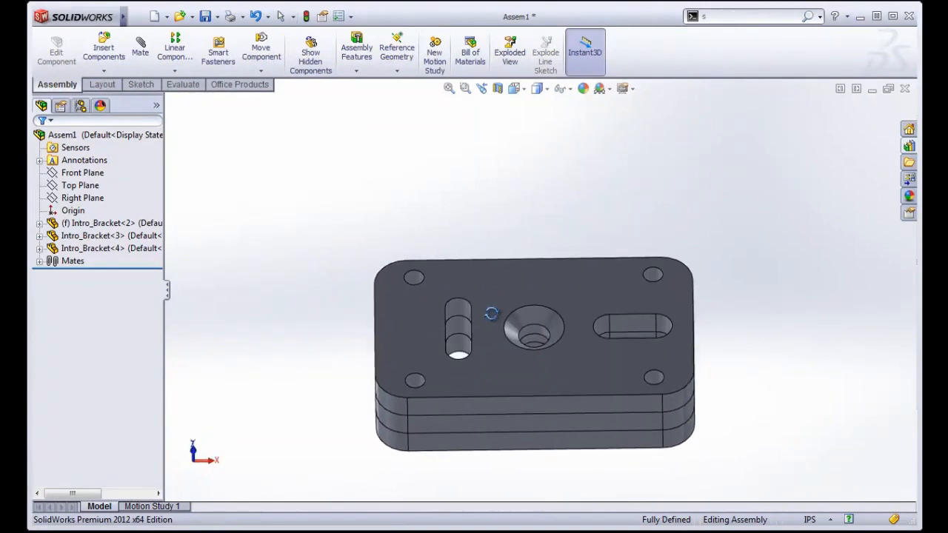
middle_drag(648, 454, 207, 318)
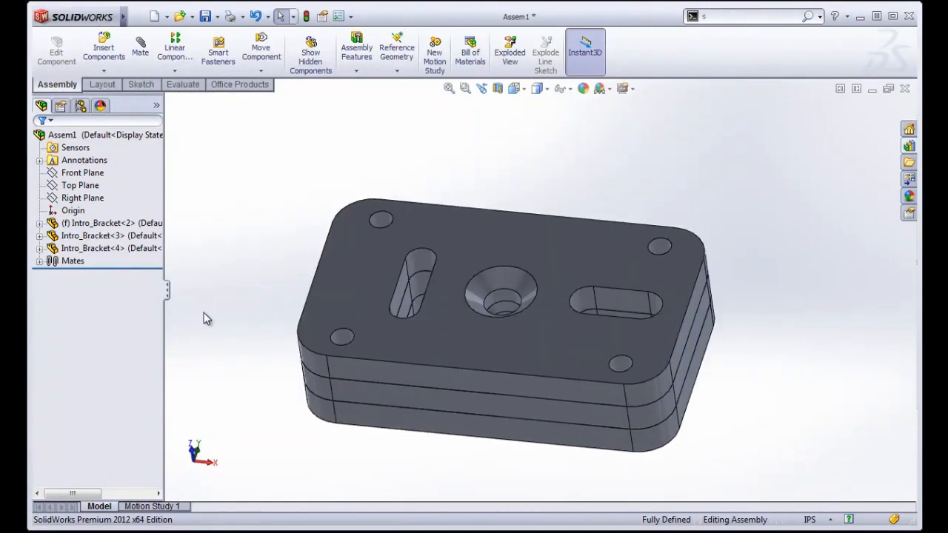
click(41, 261)
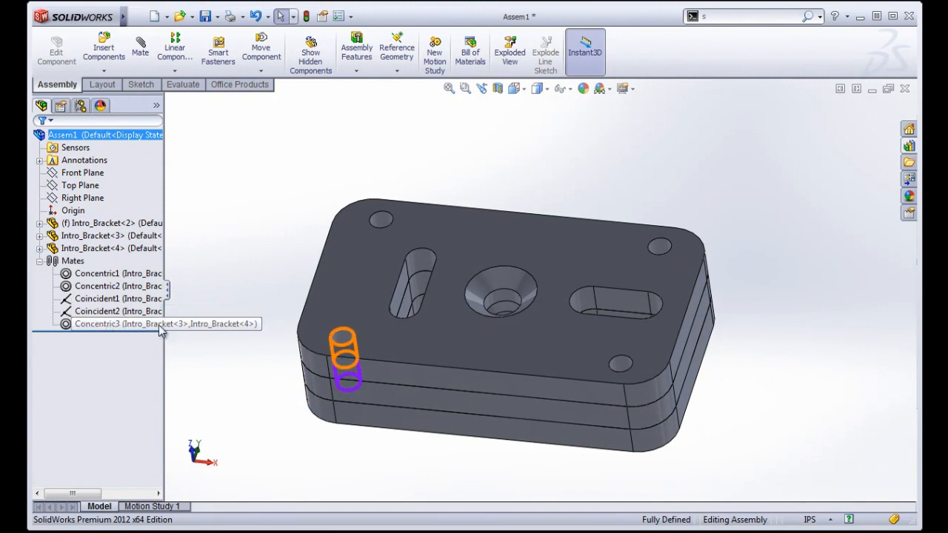
middle_drag(241, 243, 215, 274)
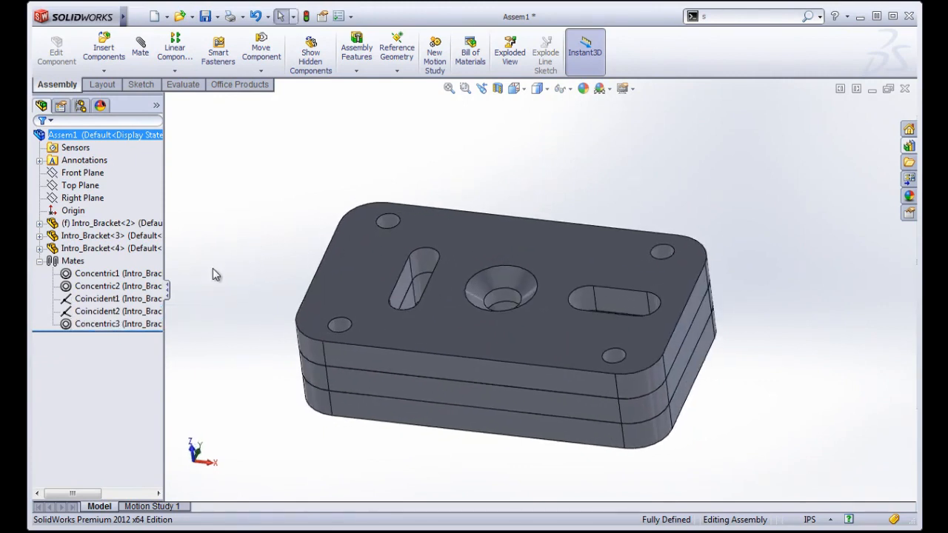
click(40, 261)
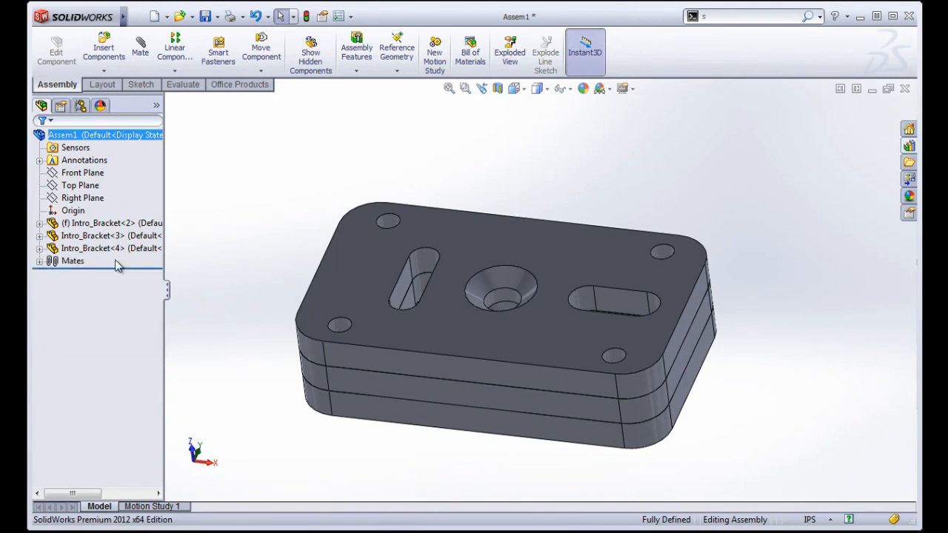
Step: Examine the fixed bracket's features and the mates that belong to it
click(40, 223)
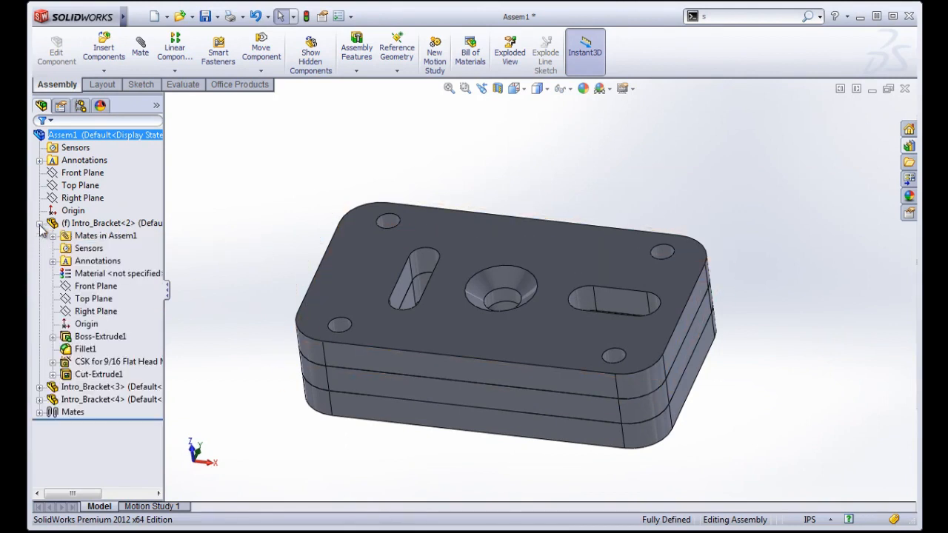
click(77, 236)
click(51, 237)
click(117, 225)
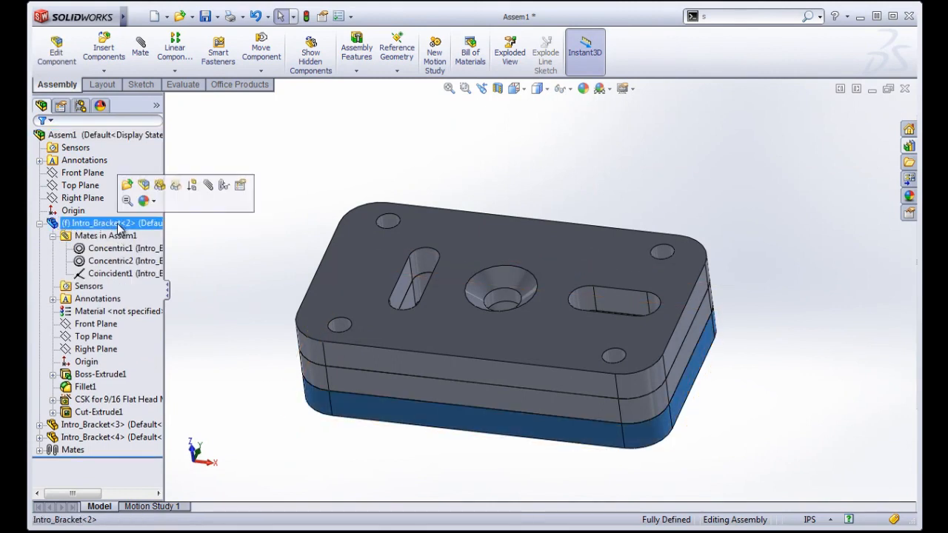
middle_drag(282, 324, 254, 303)
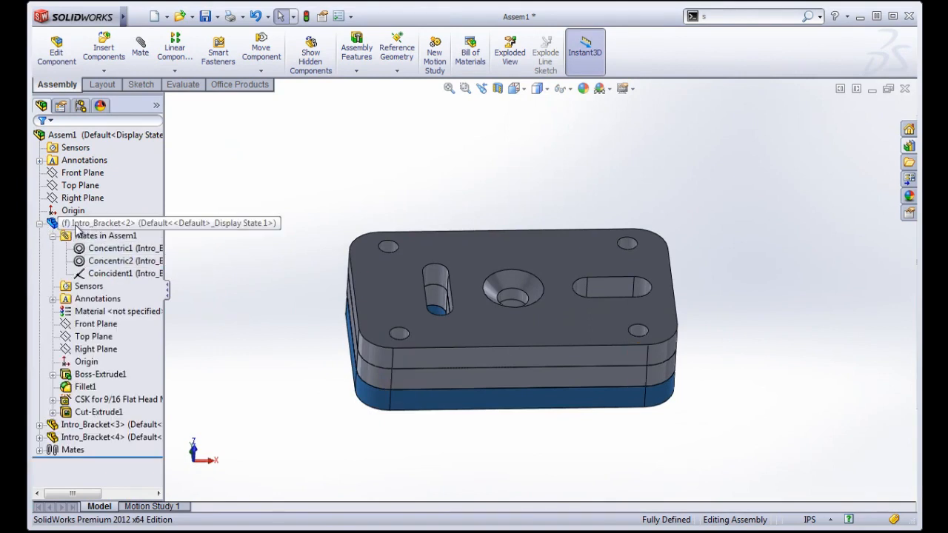
click(90, 224)
click(122, 237)
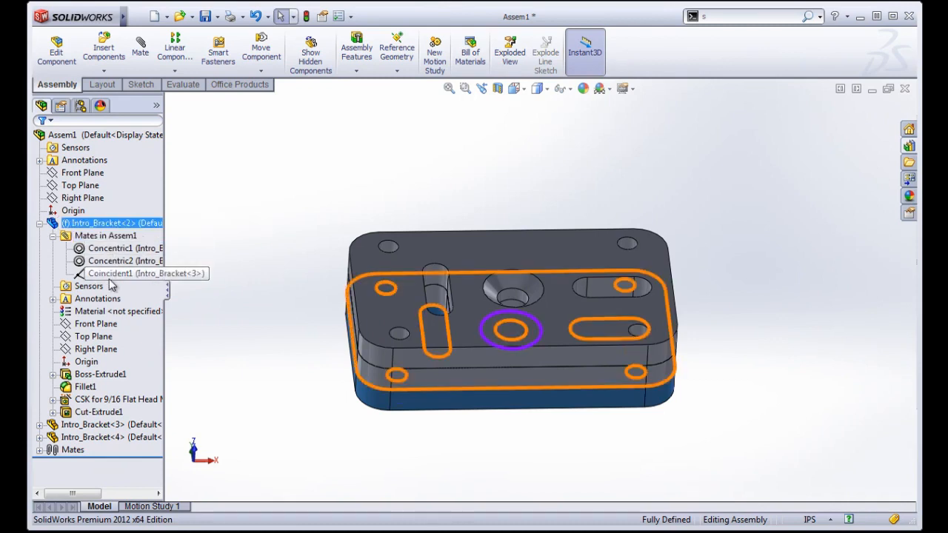
click(52, 236)
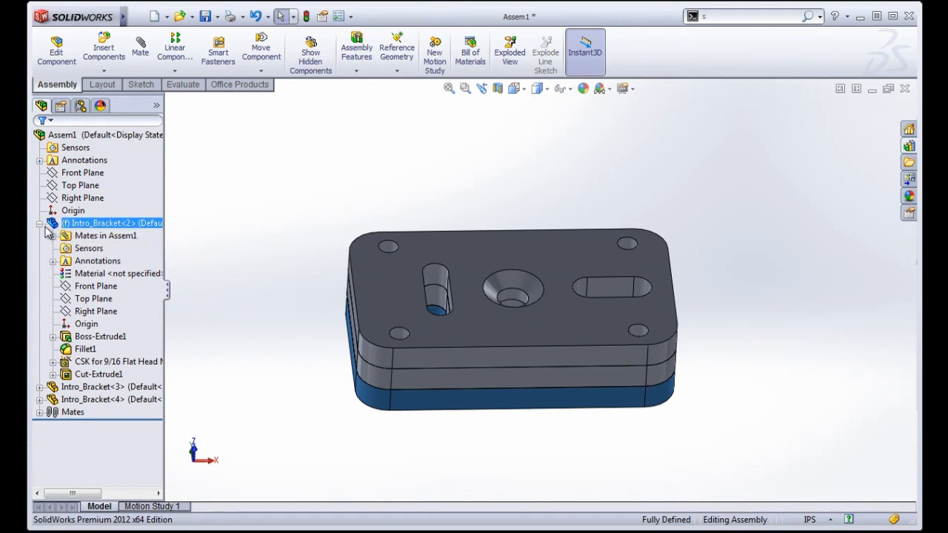
click(39, 224)
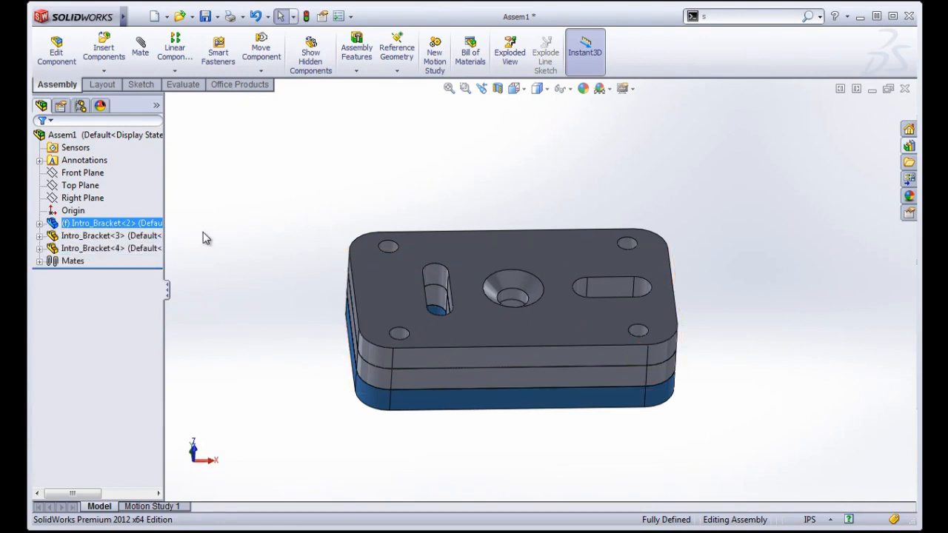
click(247, 214)
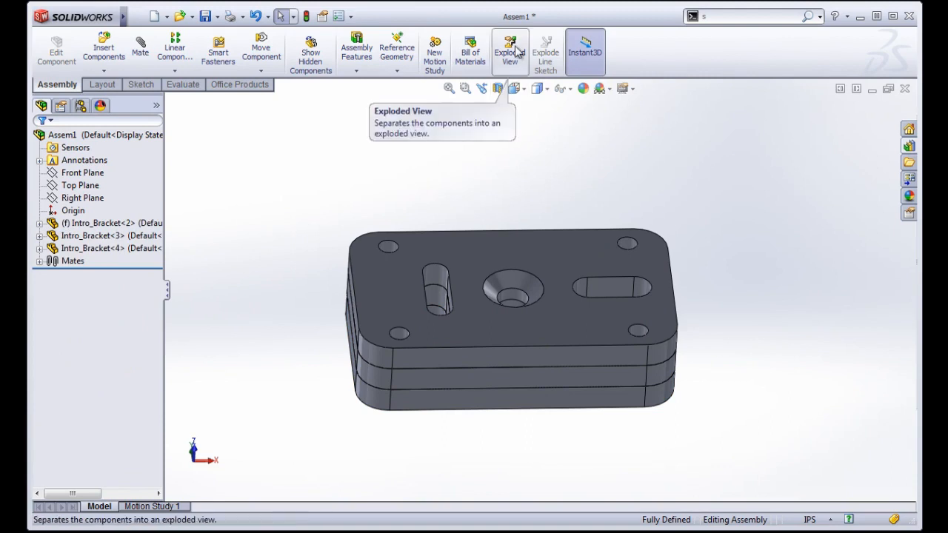
Step: Start an exploded view and pull the top bracket straight up along the Z axis, well clear of the other two
click(516, 52)
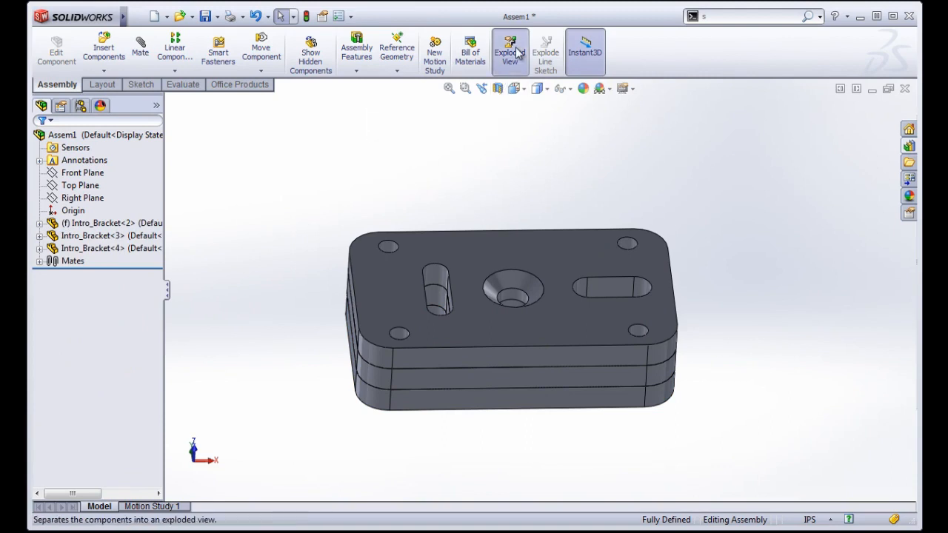
click(468, 265)
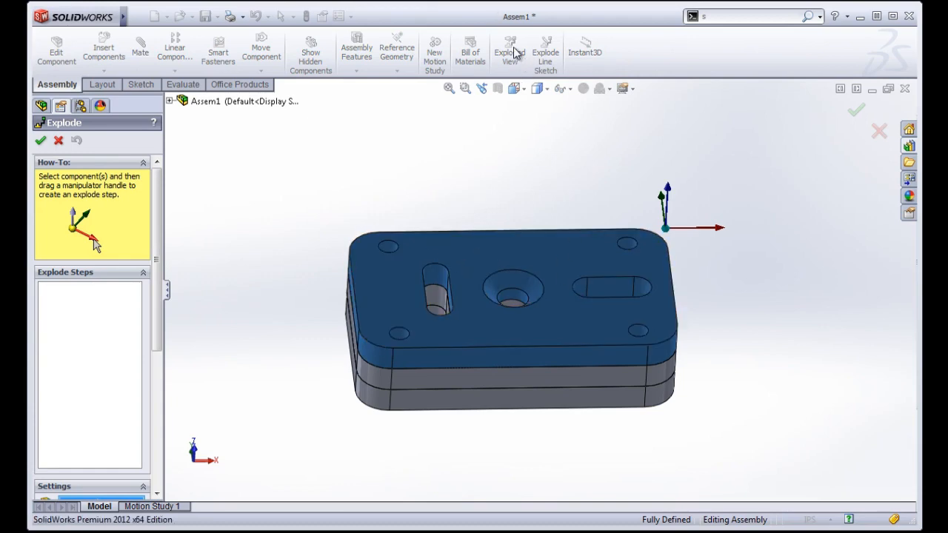
scroll(558, 212, up, 3)
drag(616, 200, 614, 93)
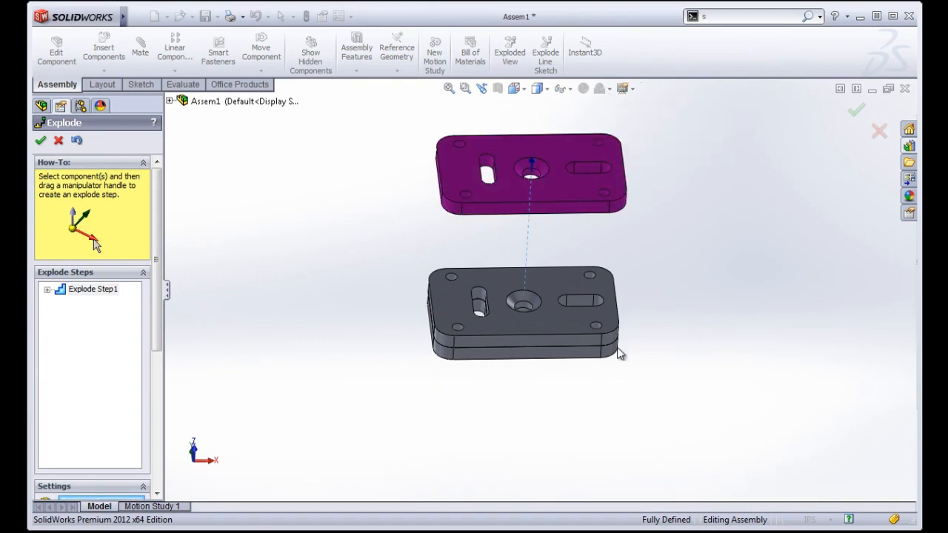
Step: Explode the middle bracket upward along the Z axis to about midway between the other two, and accept the exploded view
click(568, 319)
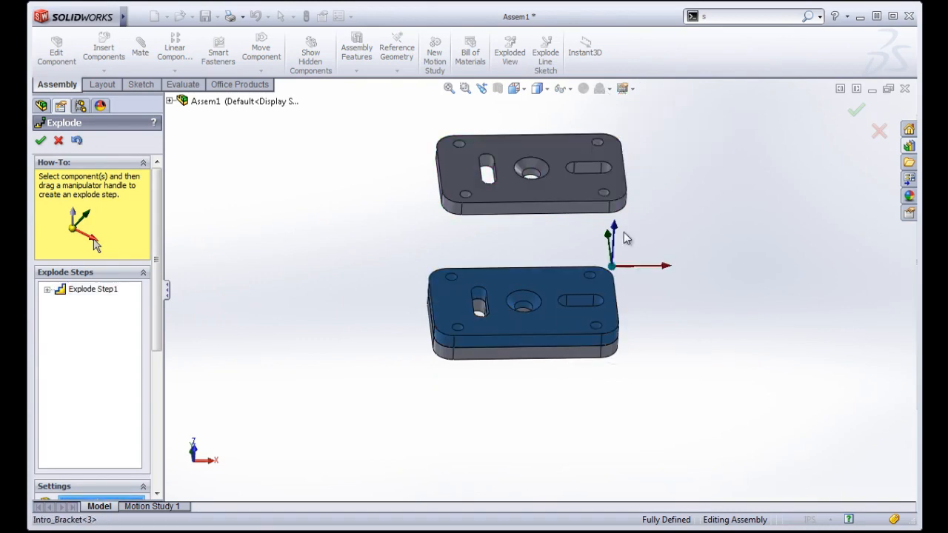
drag(624, 238, 624, 174)
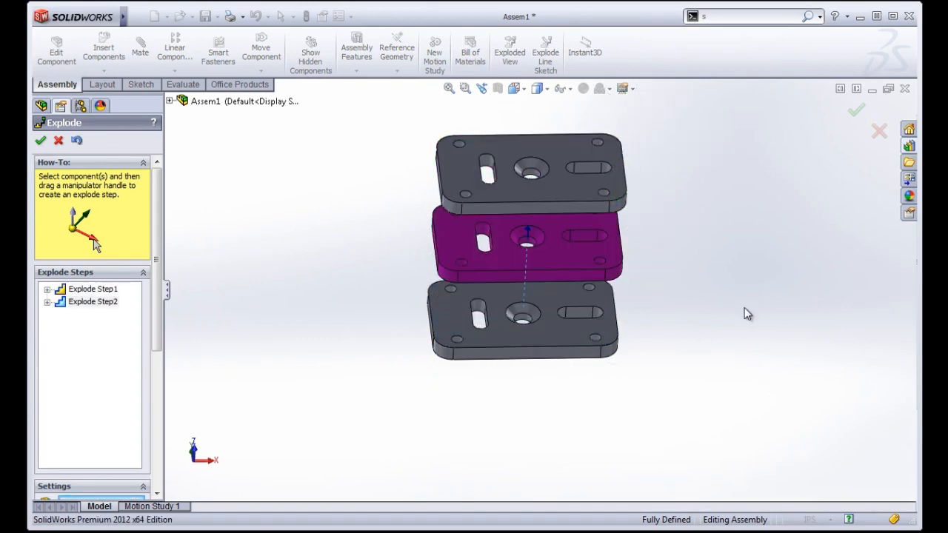
click(856, 110)
middle_drag(748, 259, 722, 173)
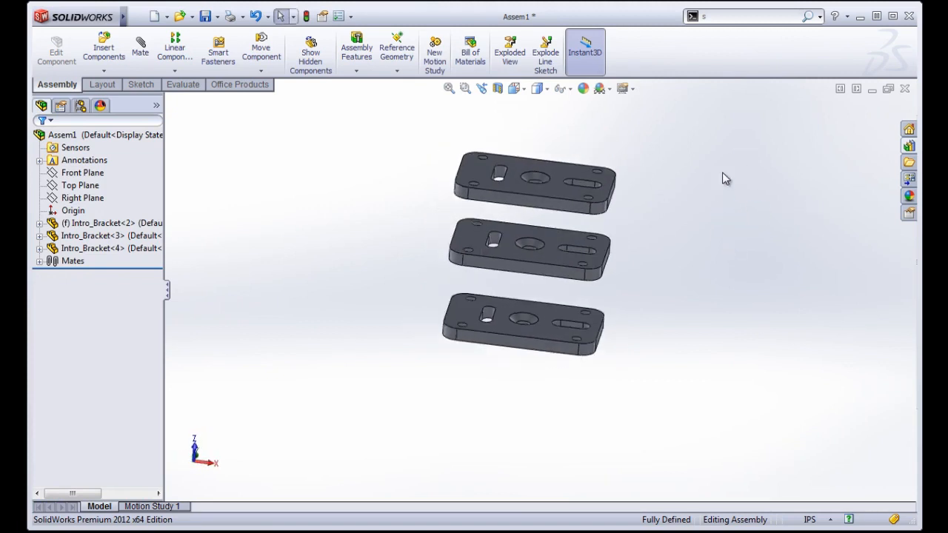
scroll(722, 172, down, 2)
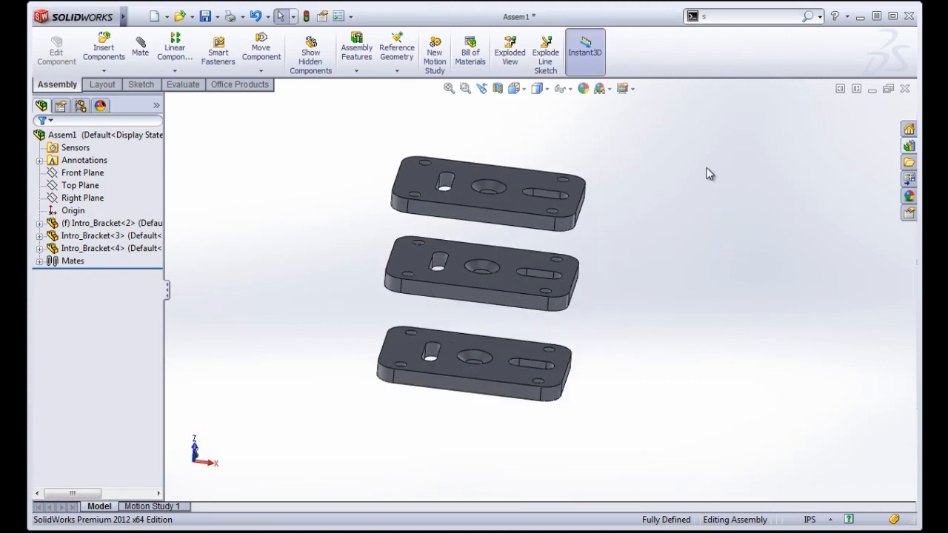
Step: Collapse the exploded view stored under the assembly's Default configuration
click(81, 105)
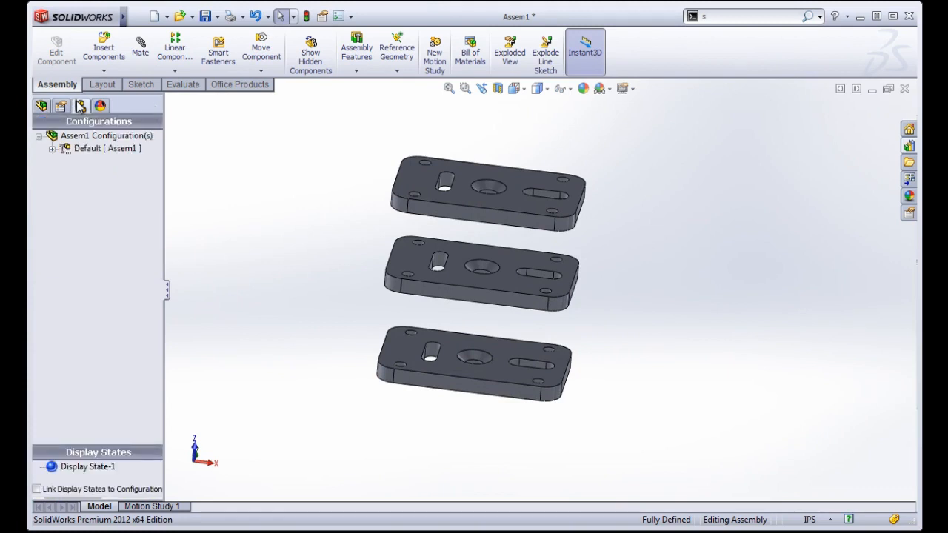
click(52, 149)
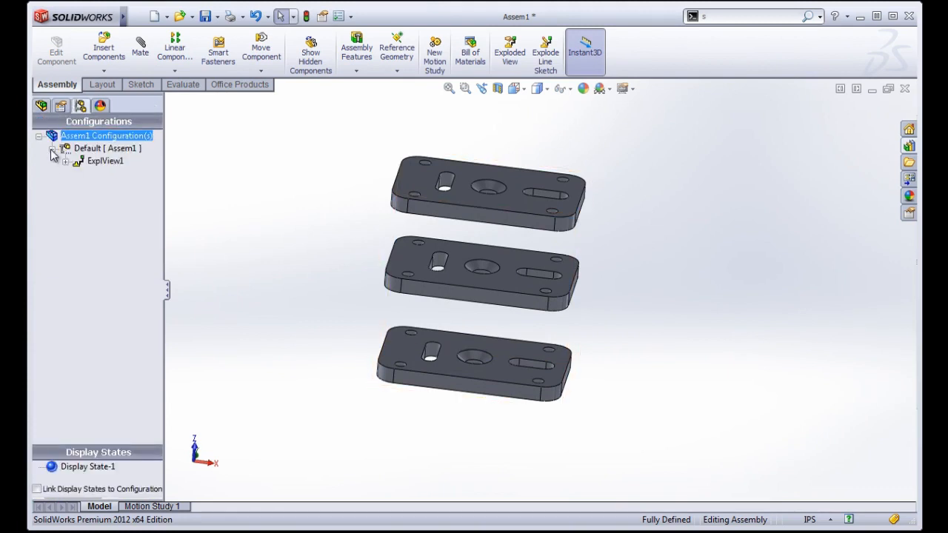
click(96, 161)
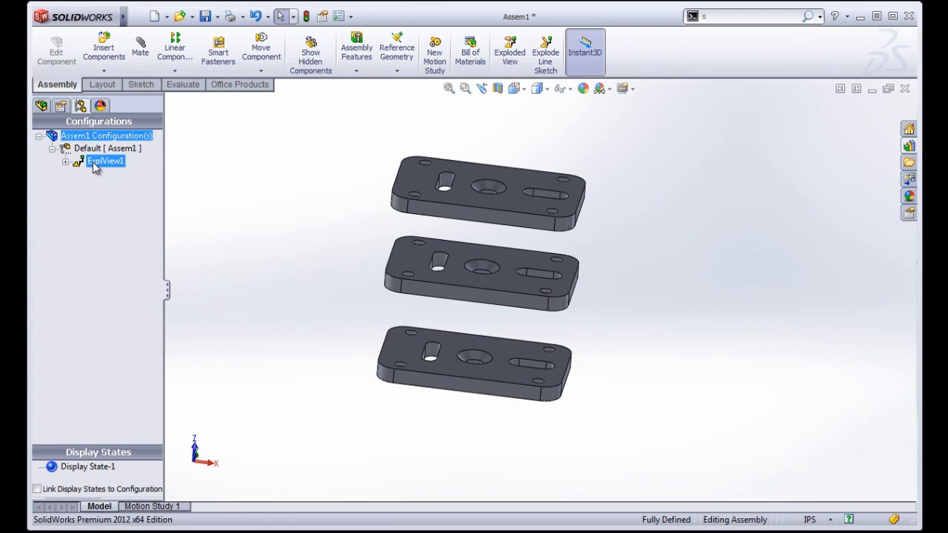
right_click(103, 166)
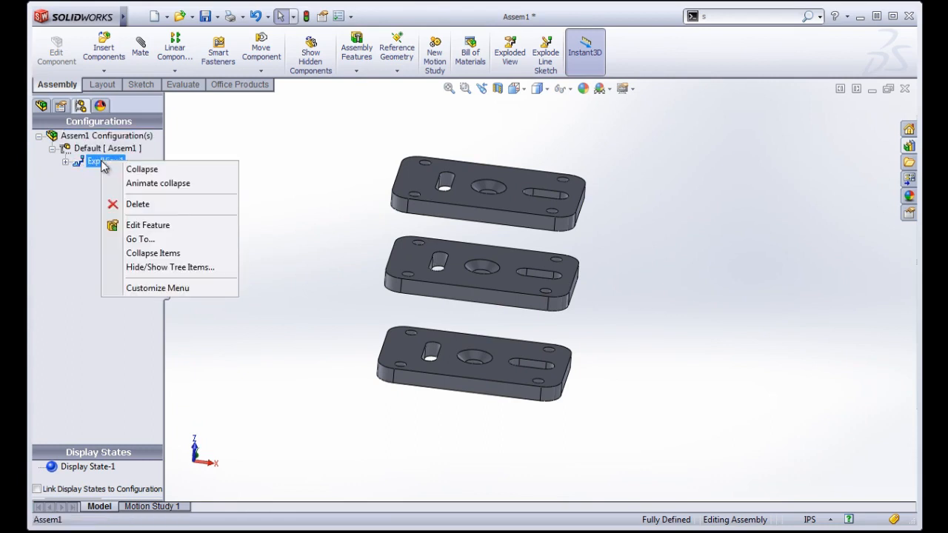
click(141, 169)
click(185, 177)
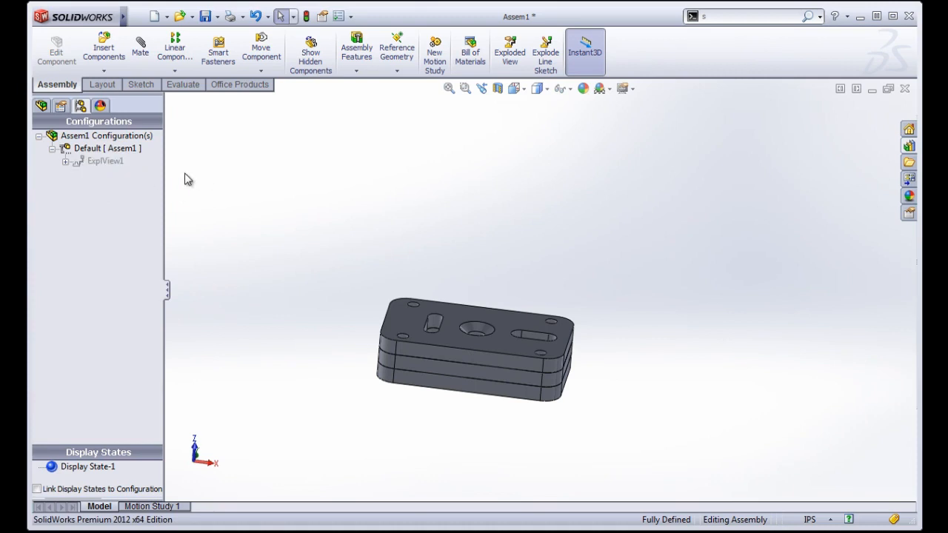
Step: Explode the assembly again with its stored exploded view, collapse it back, and return to the feature tree
click(46, 105)
middle_drag(370, 285, 392, 317)
click(61, 106)
right_click(88, 165)
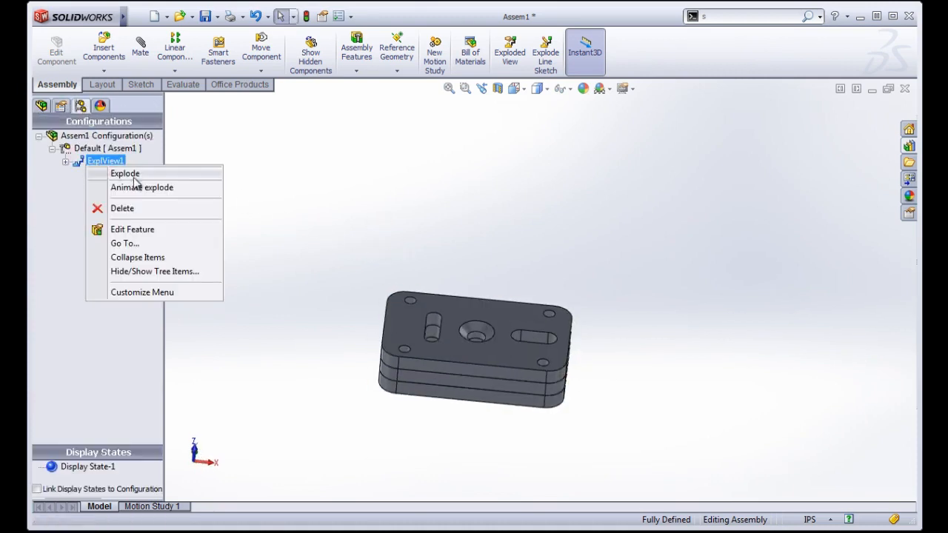
click(122, 172)
right_click(87, 163)
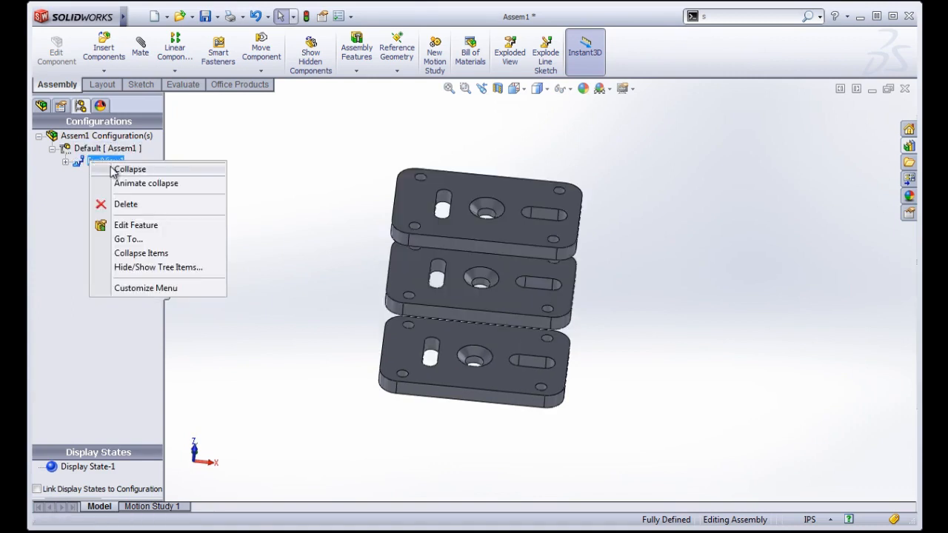
click(120, 169)
click(42, 106)
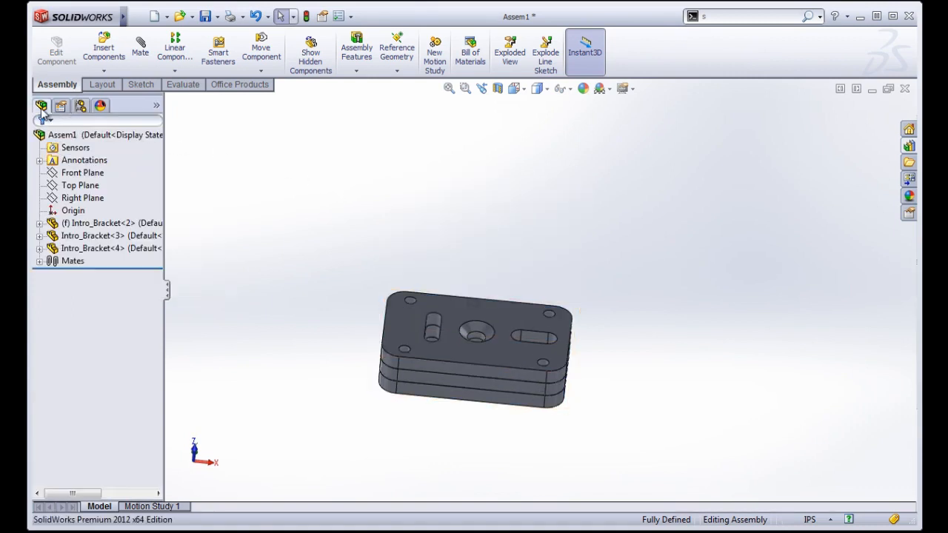
middle_drag(575, 327, 440, 423)
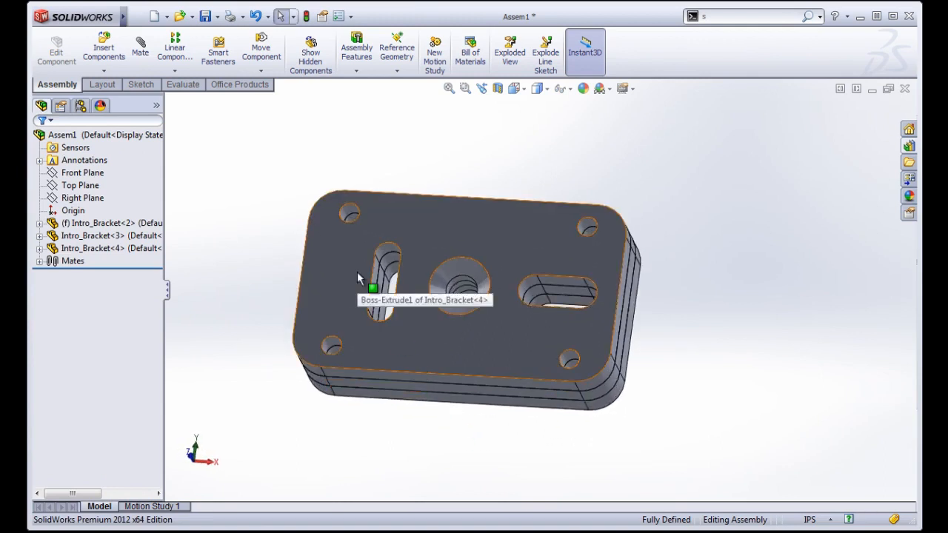